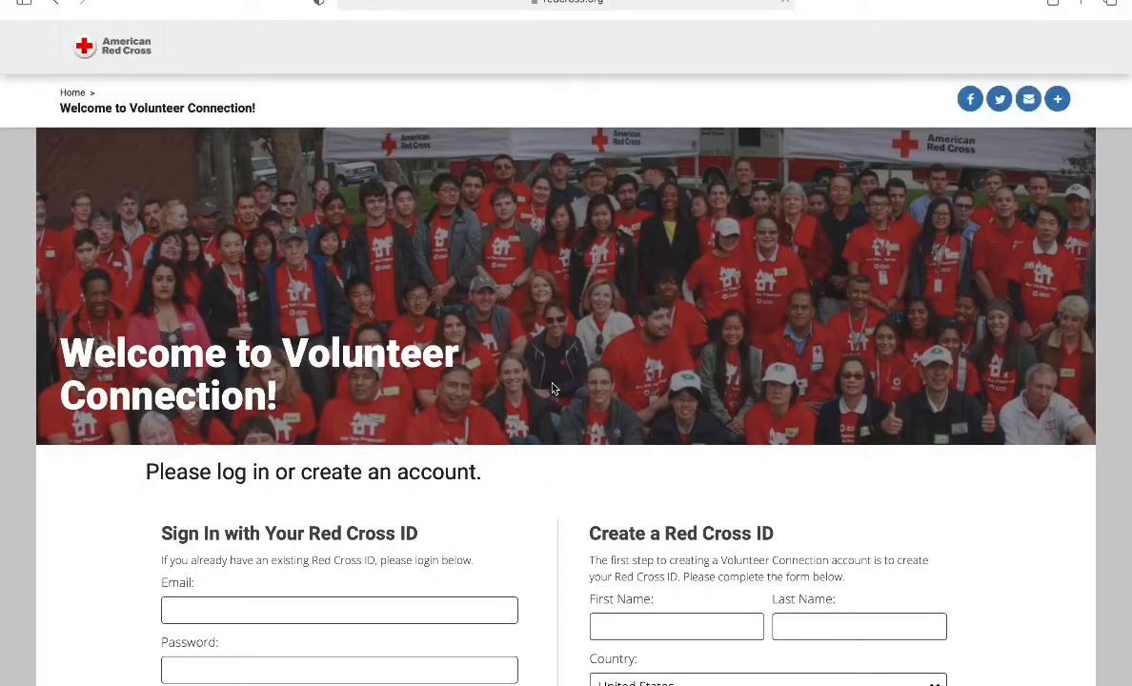
Step: Scroll down the welcome page to reveal the empty Create a Red Cross ID form
scroll(552, 388, "down", 5)
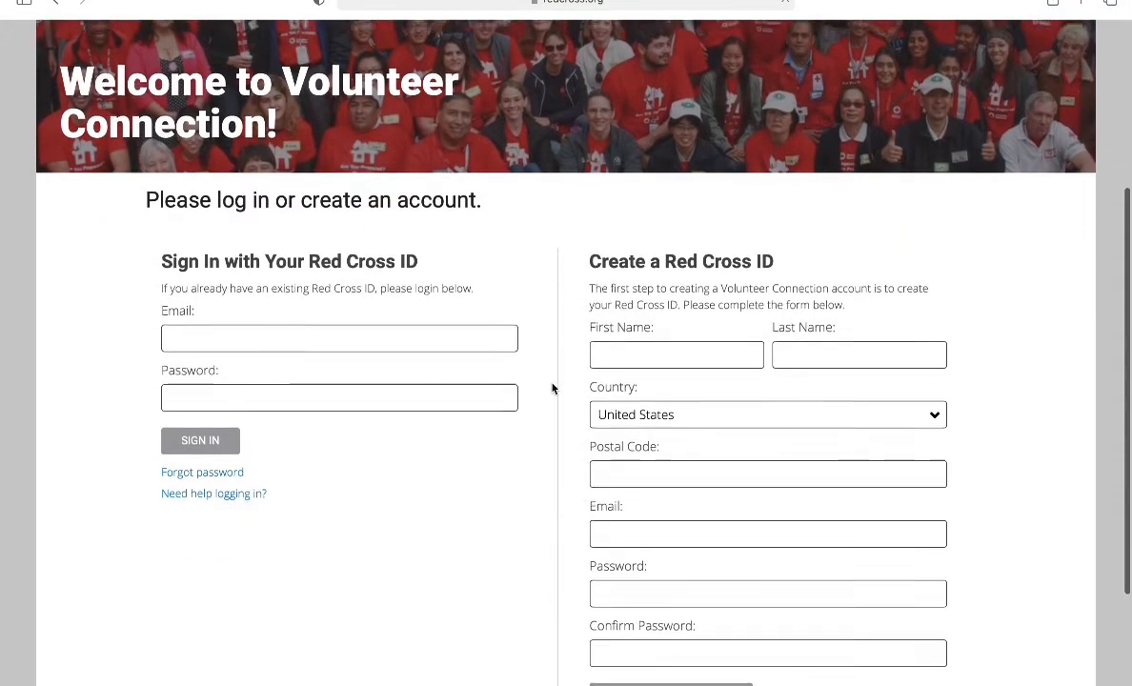
scroll(553, 388, "down", 1)
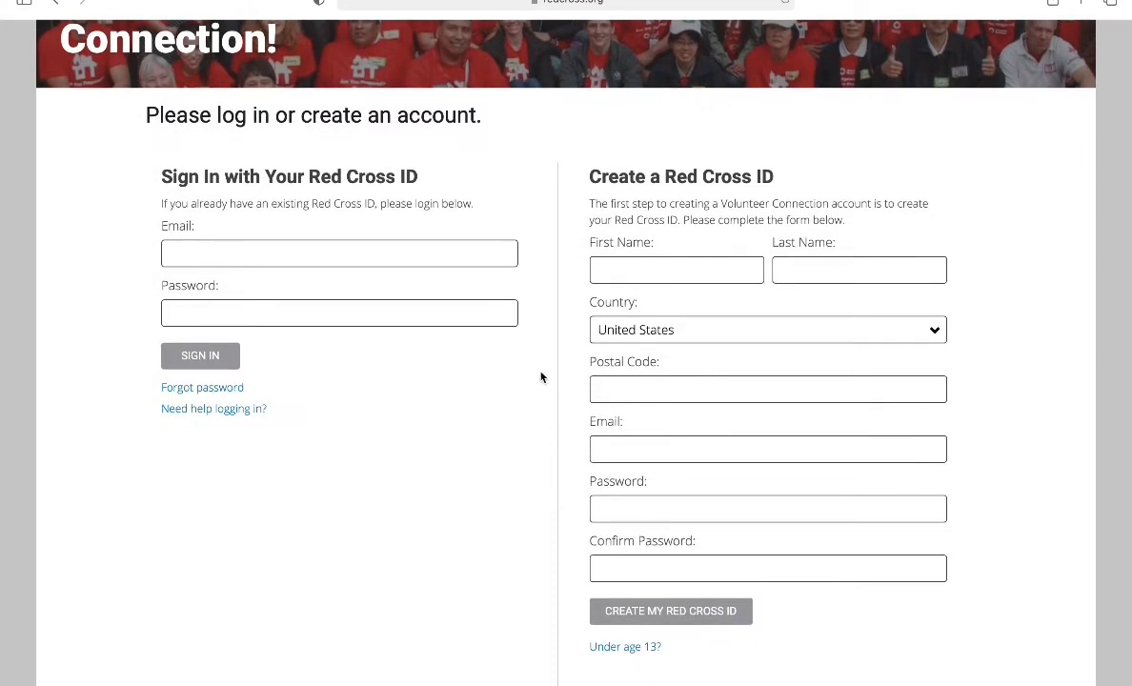
Step: Enter the volunteer's first name, last name and e-mail address in the Create a Red Cross ID form
left_click(638, 273)
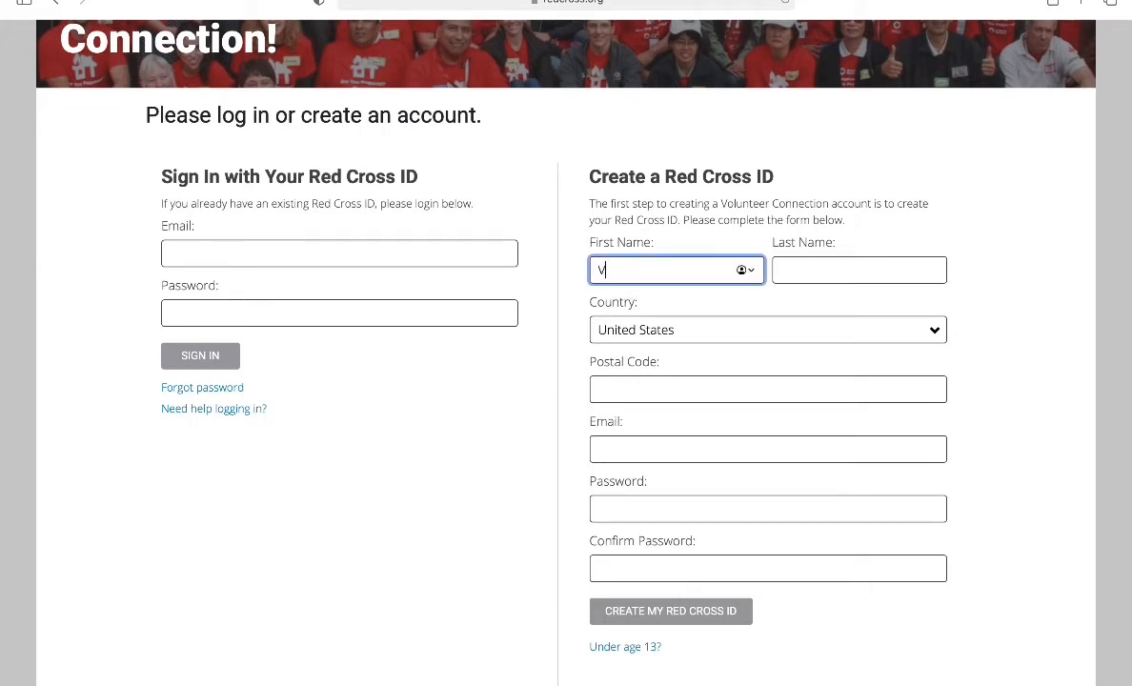
left_click(863, 271)
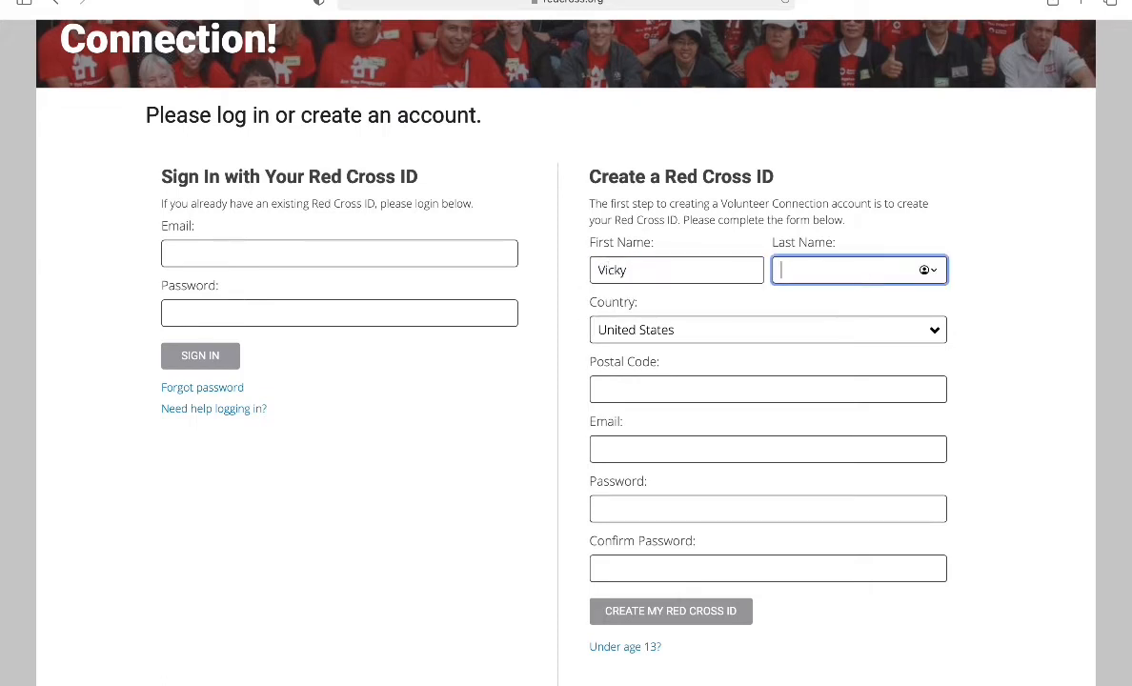
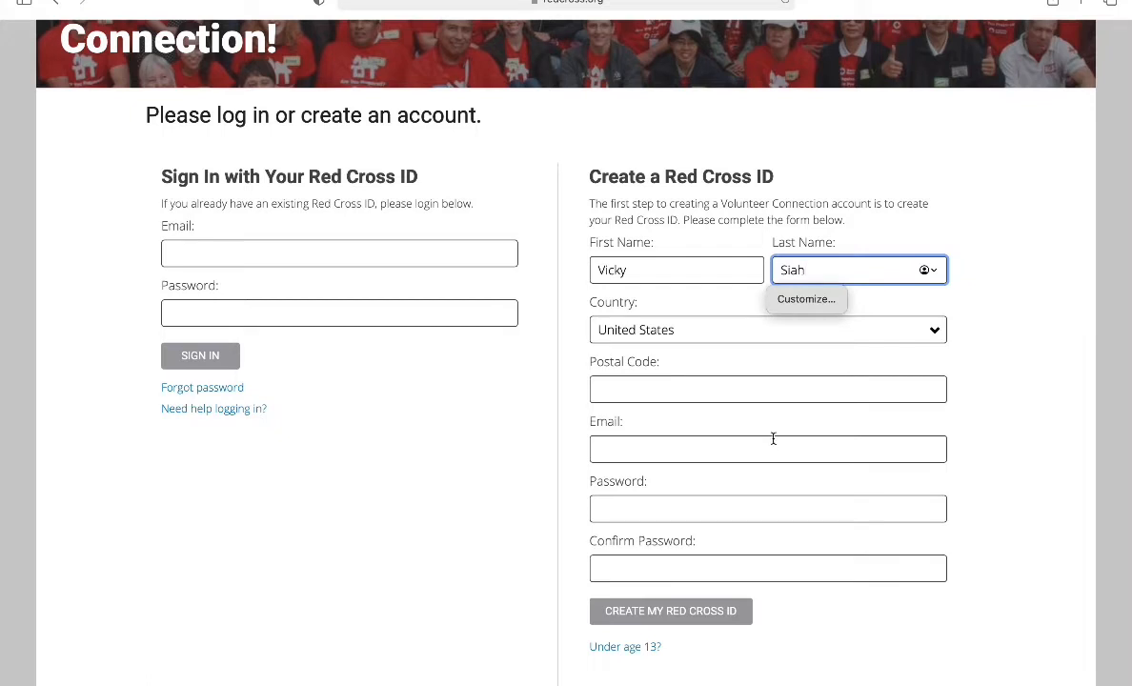
left_click(772, 448)
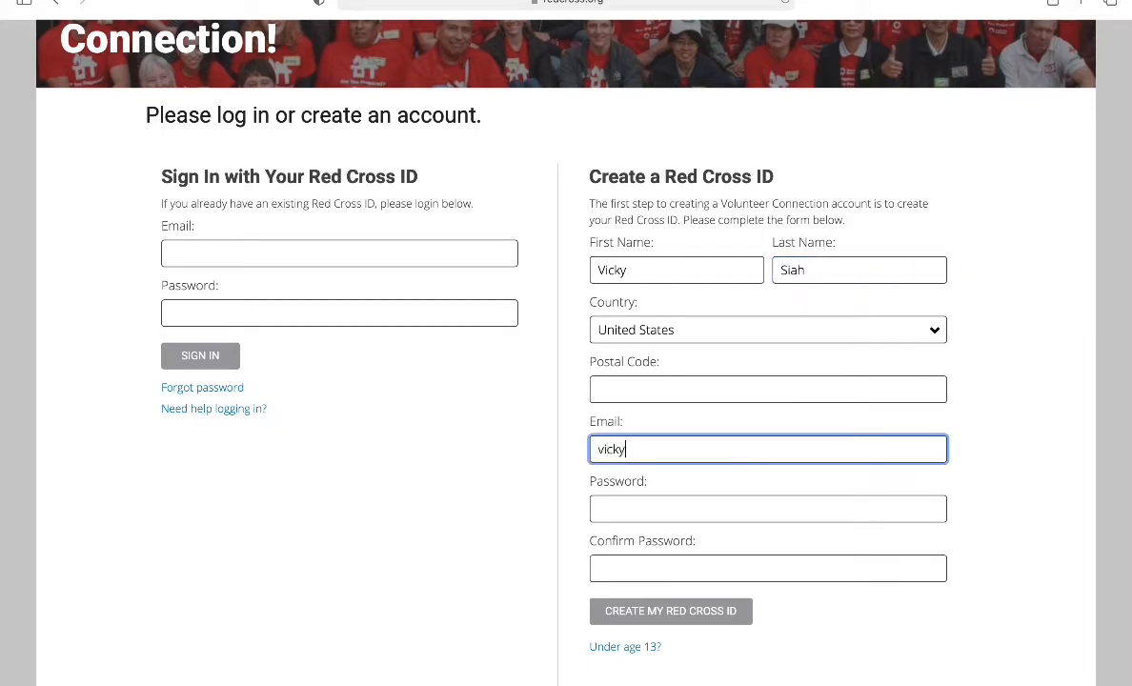
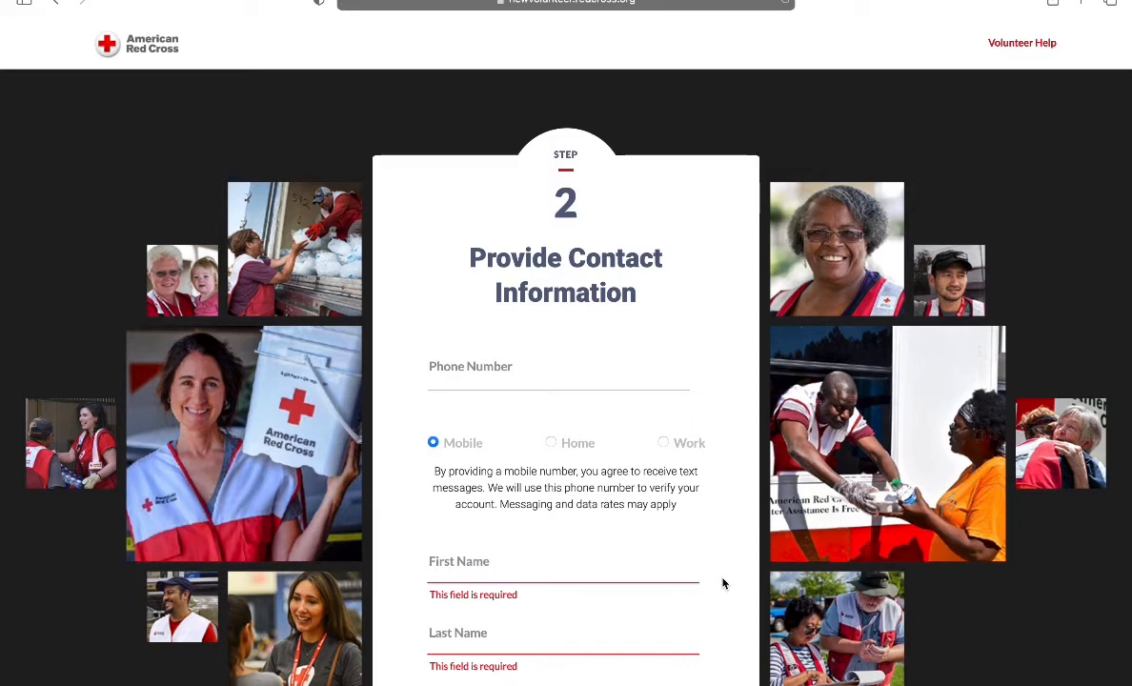
Step: Scroll through the Provide Contact Information form and continue to Verify Contact Info
scroll(722, 583, "down", 3)
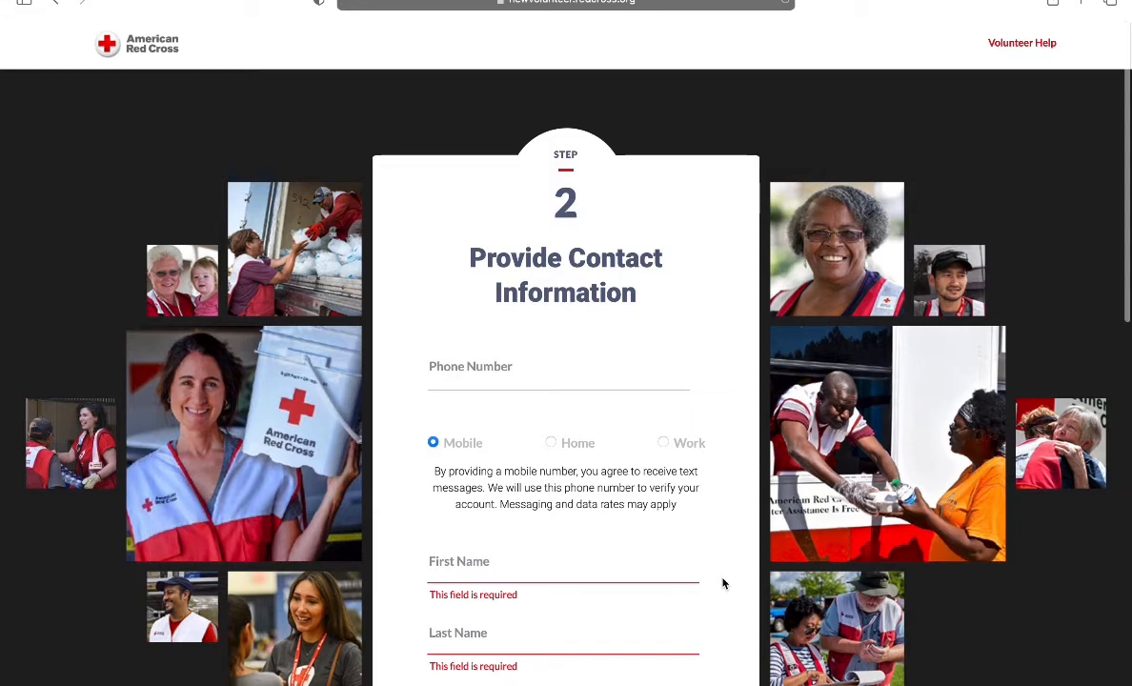
scroll(722, 583, "down", 1)
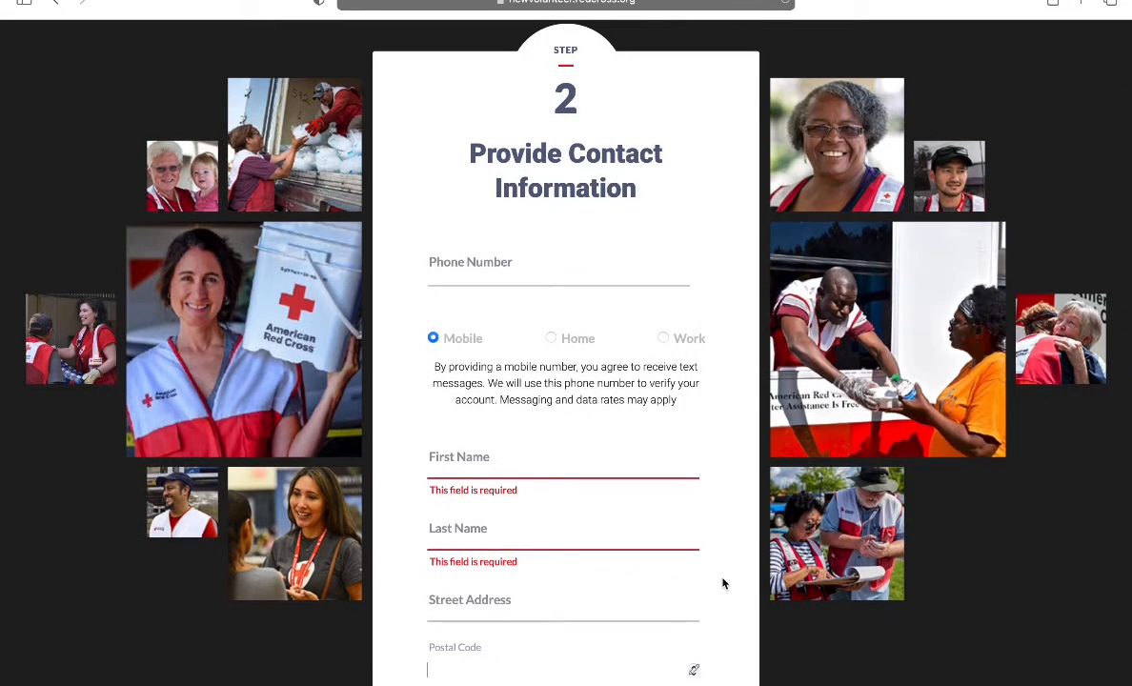
scroll(722, 583, "down", 4)
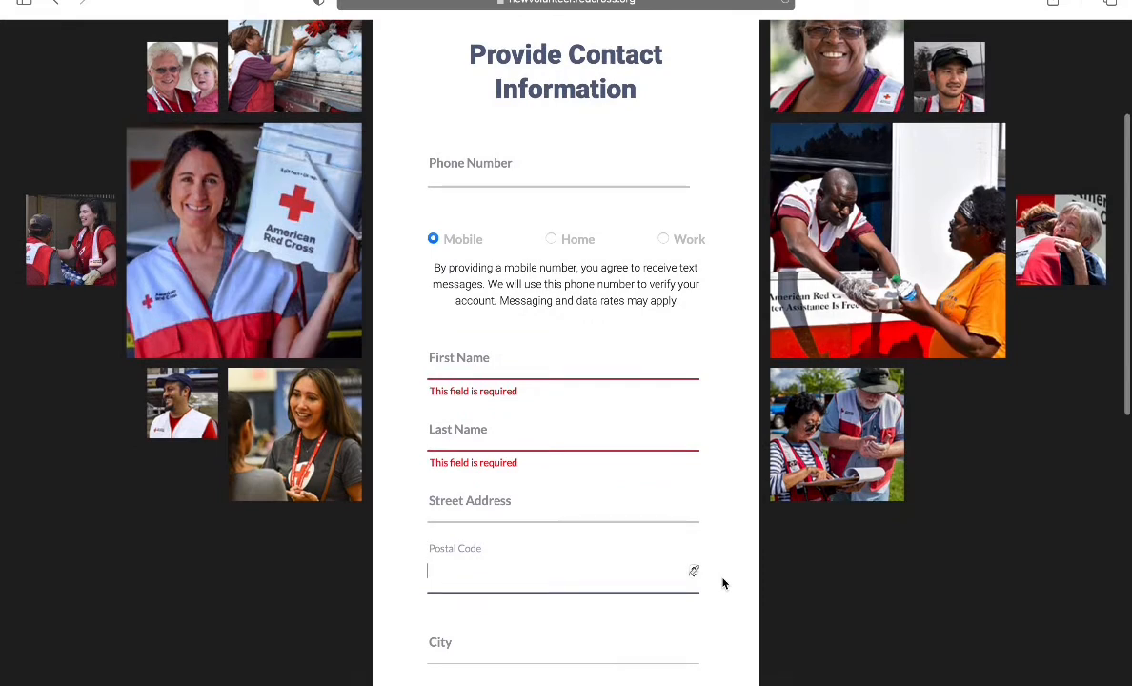
scroll(722, 583, "down", 2)
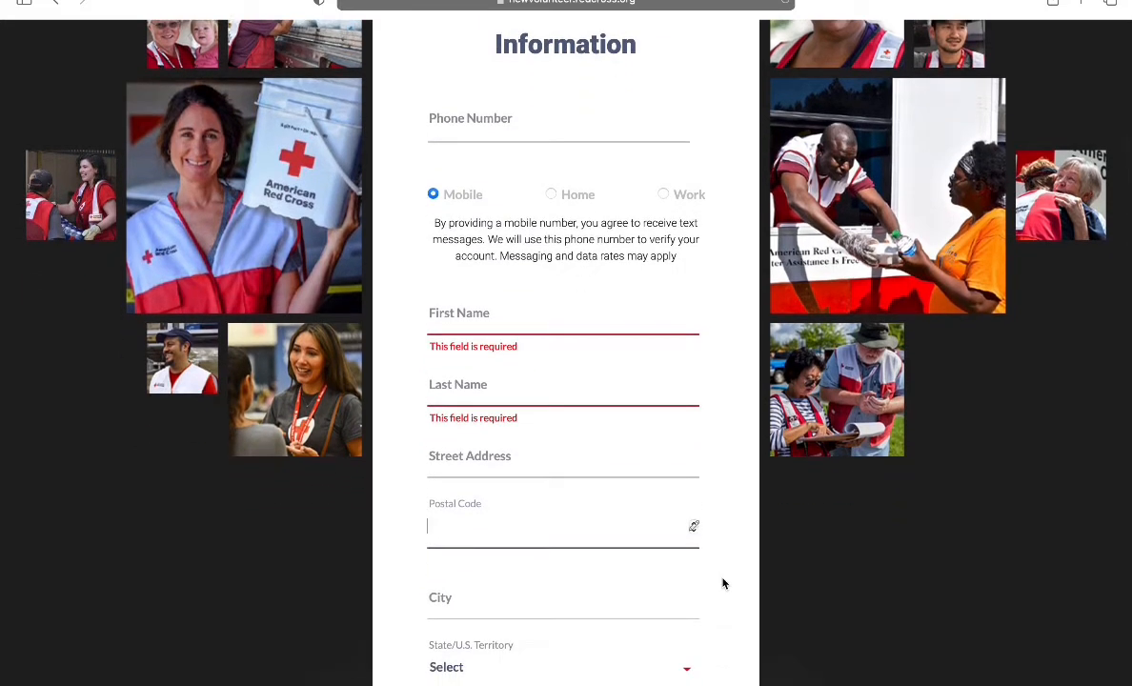
scroll(722, 583, "down", 2)
scroll(722, 583, "down", 3)
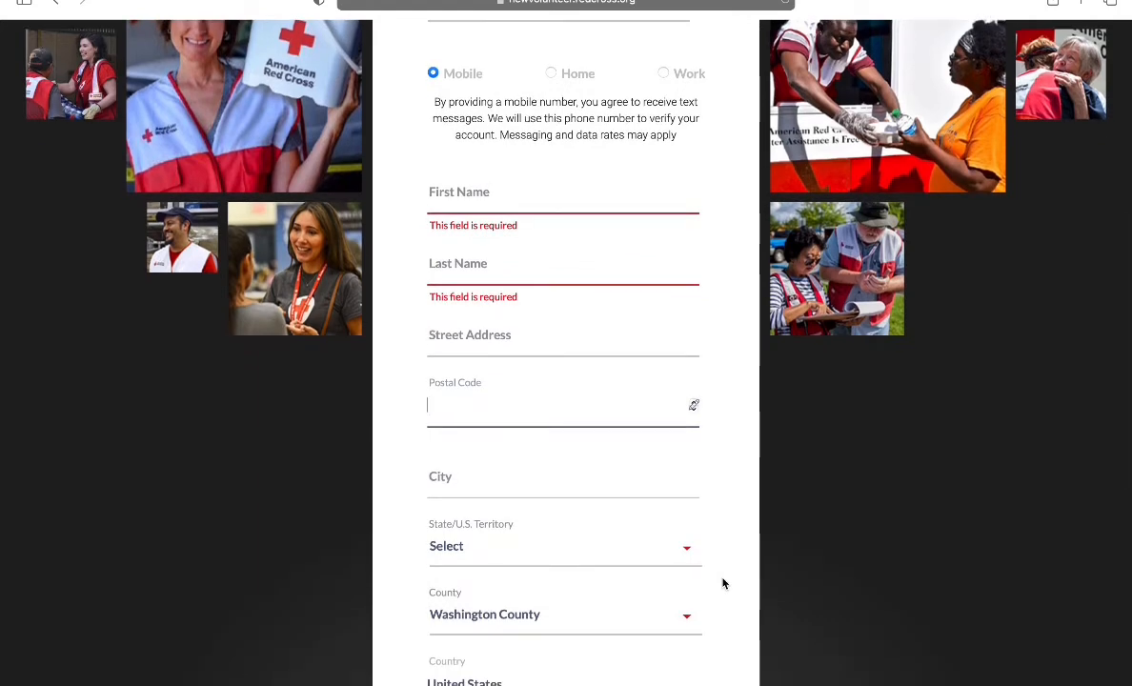
scroll(722, 583, "down", 4)
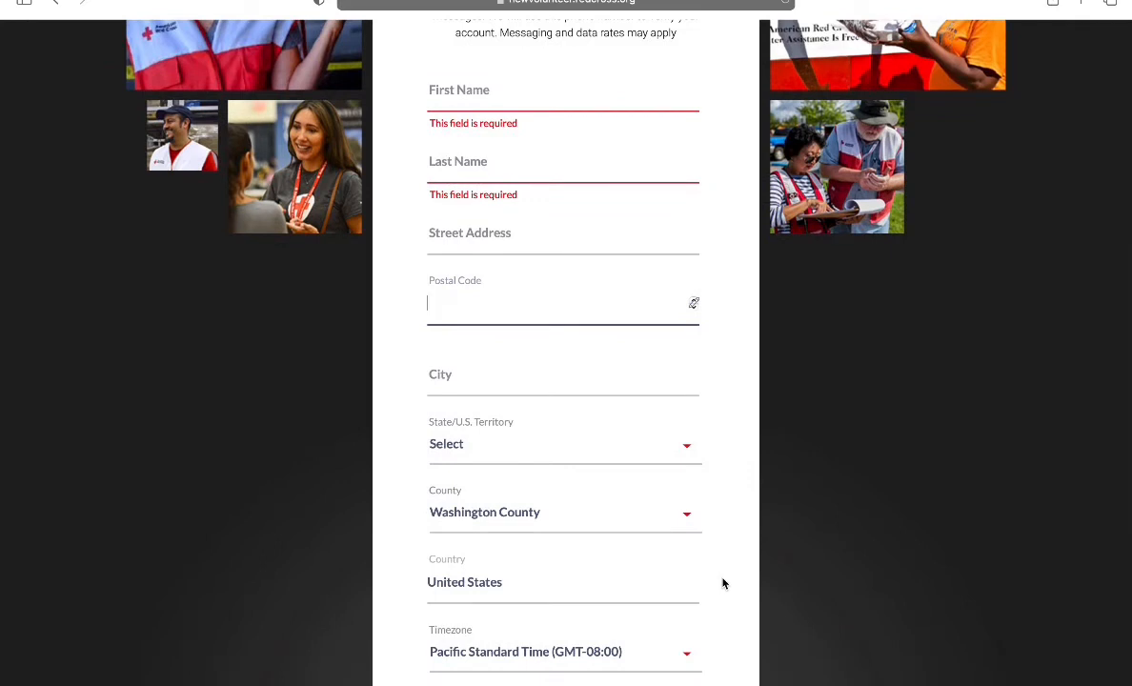
scroll(723, 583, "down", 5)
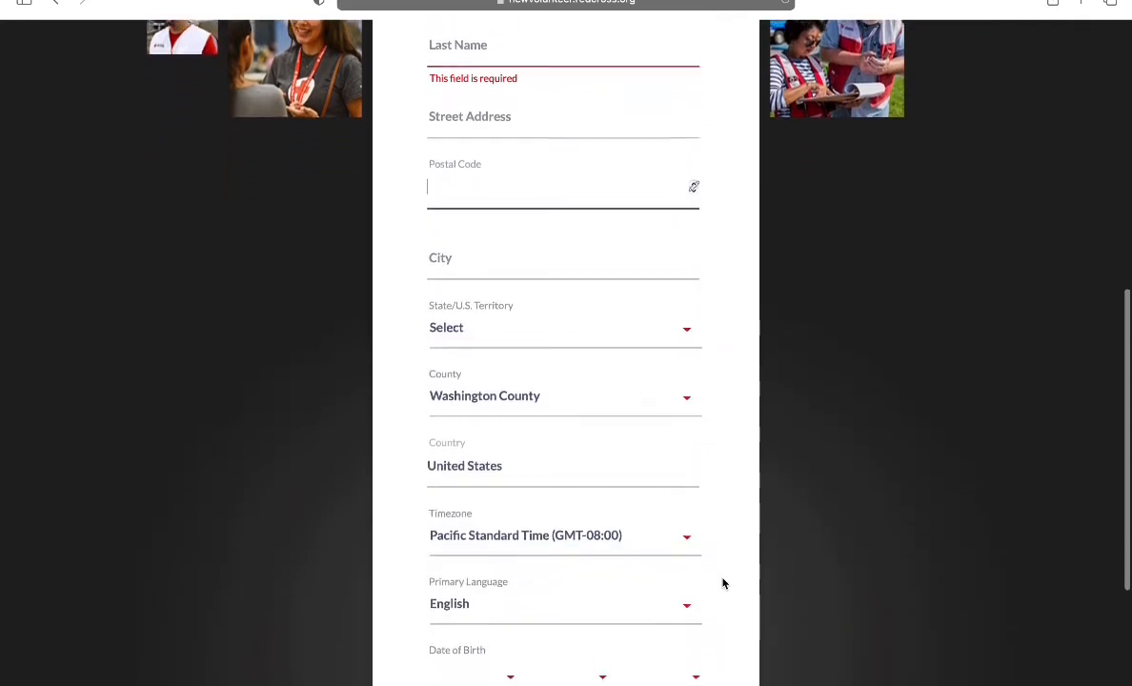
scroll(722, 583, "down", 6)
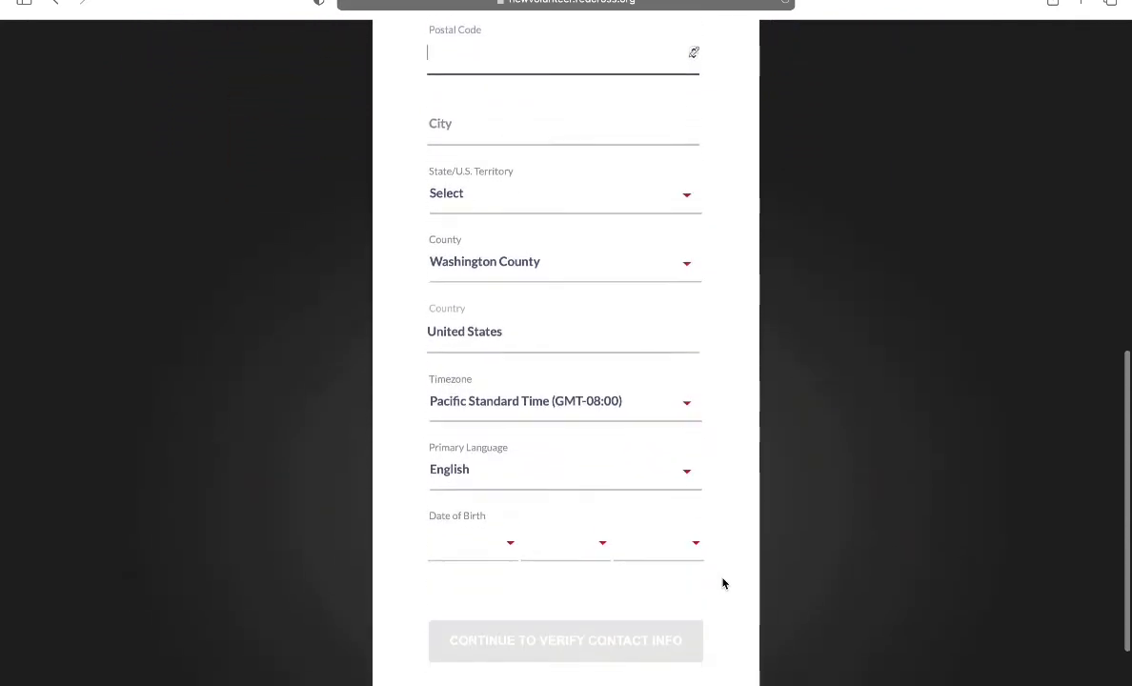
scroll(722, 583, "down", 3)
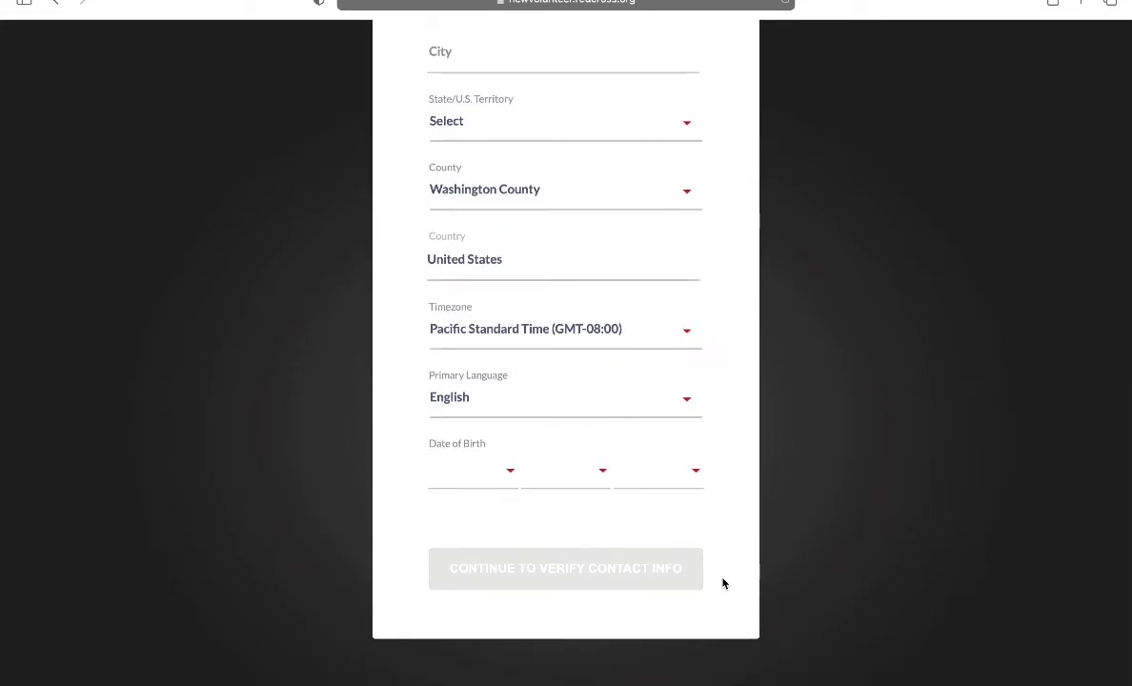
left_click(572, 585)
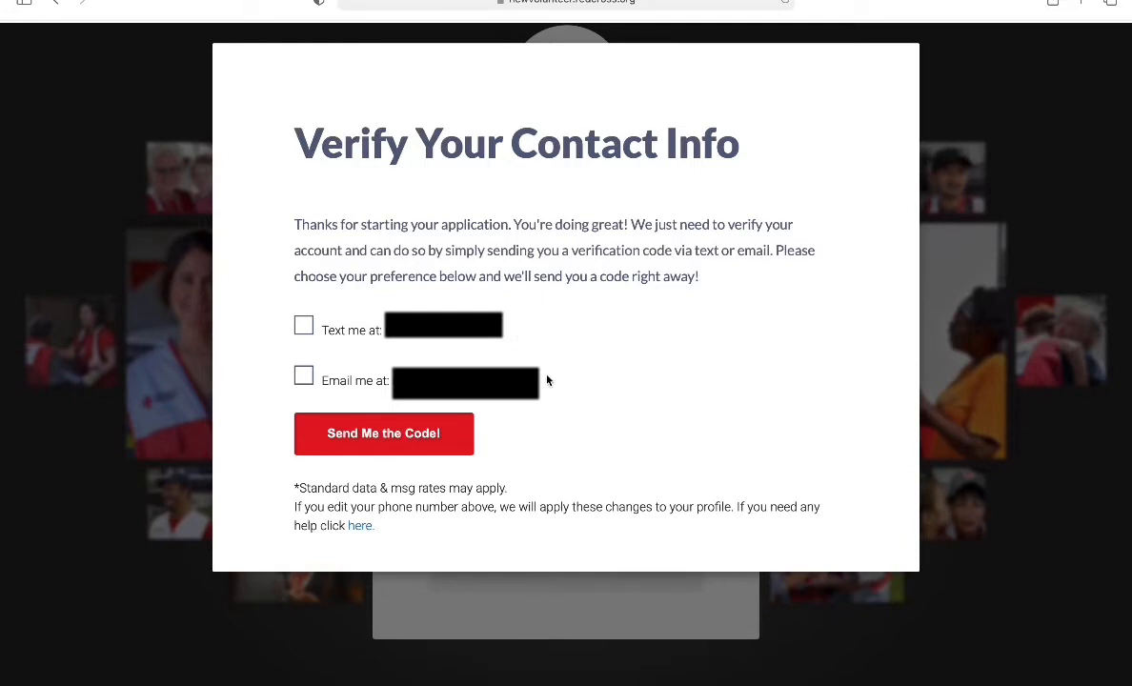
Step: Request the verification code by e-mail, select it in the received message, and return to the application
left_click(303, 376)
left_click(355, 435)
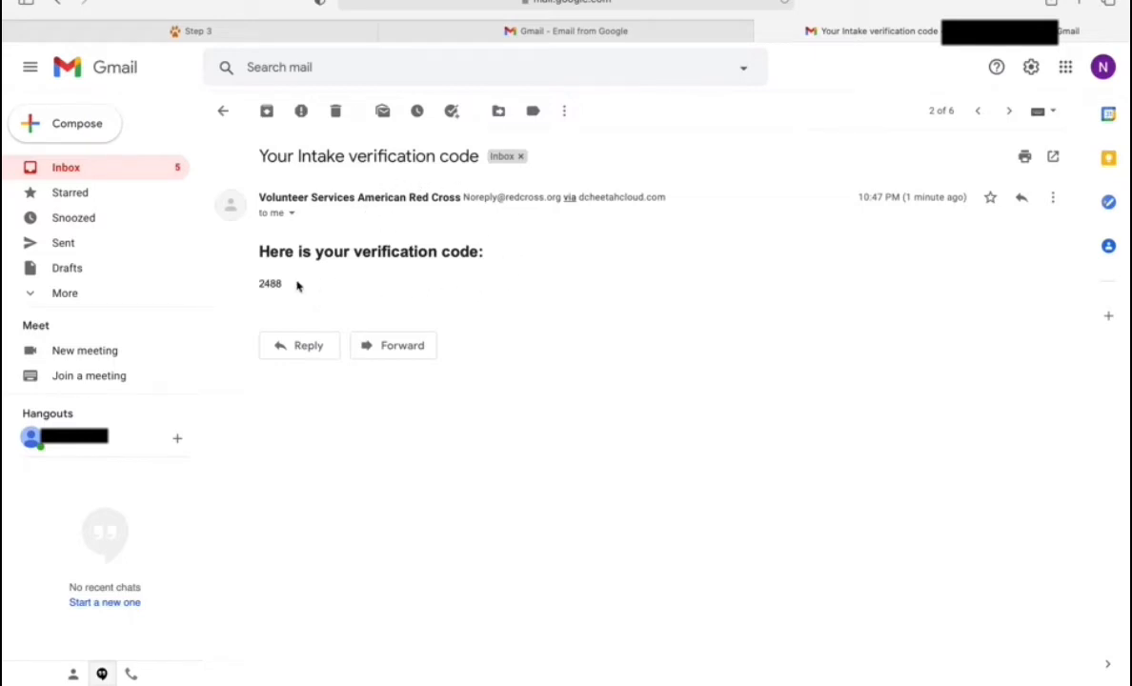
left_click_drag(284, 283, 259, 281)
key("super+c")
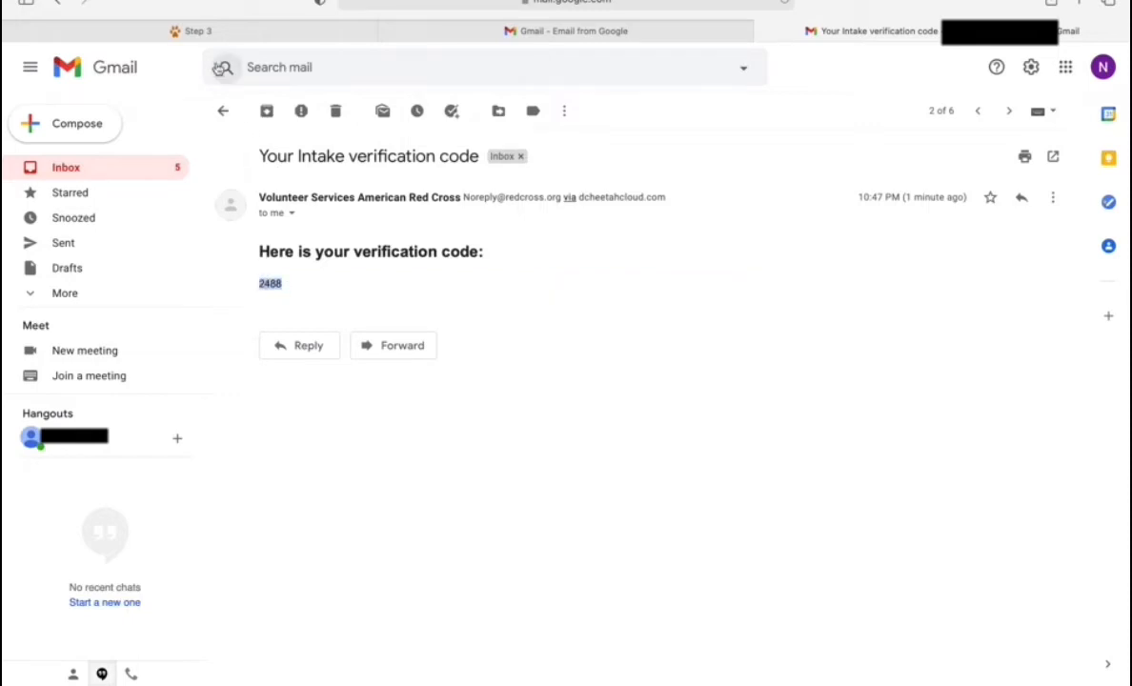
left_click(200, 31)
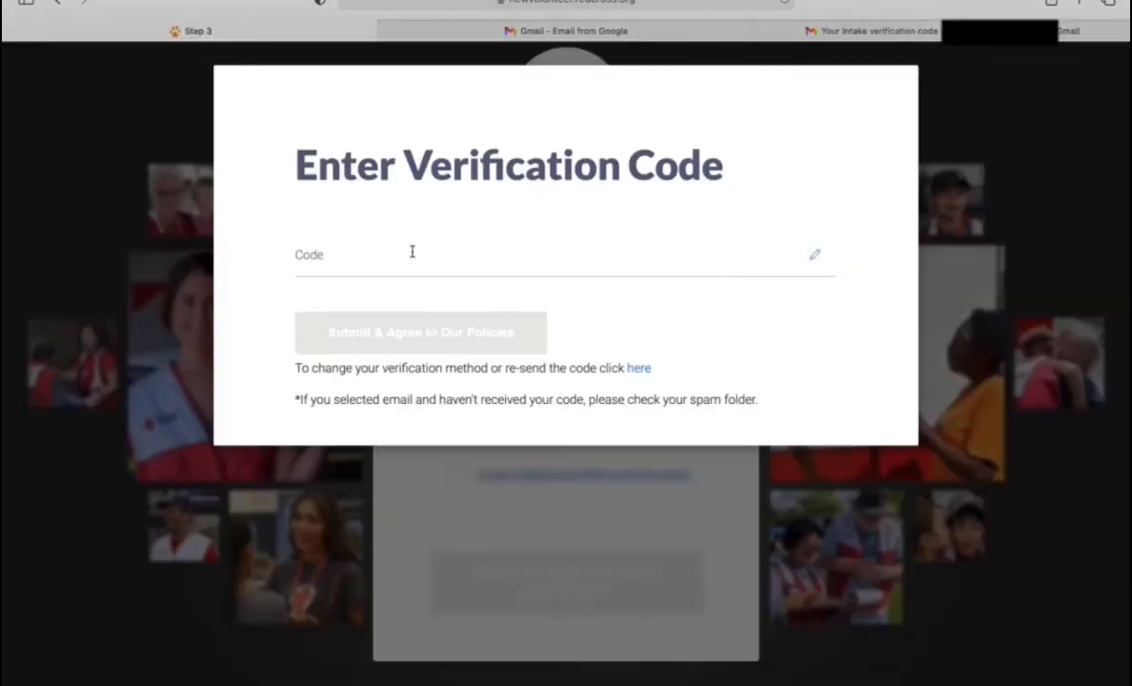
Step: Paste the e-mailed verification code into the Code field and submit it
left_click(412, 252)
key("super+v")
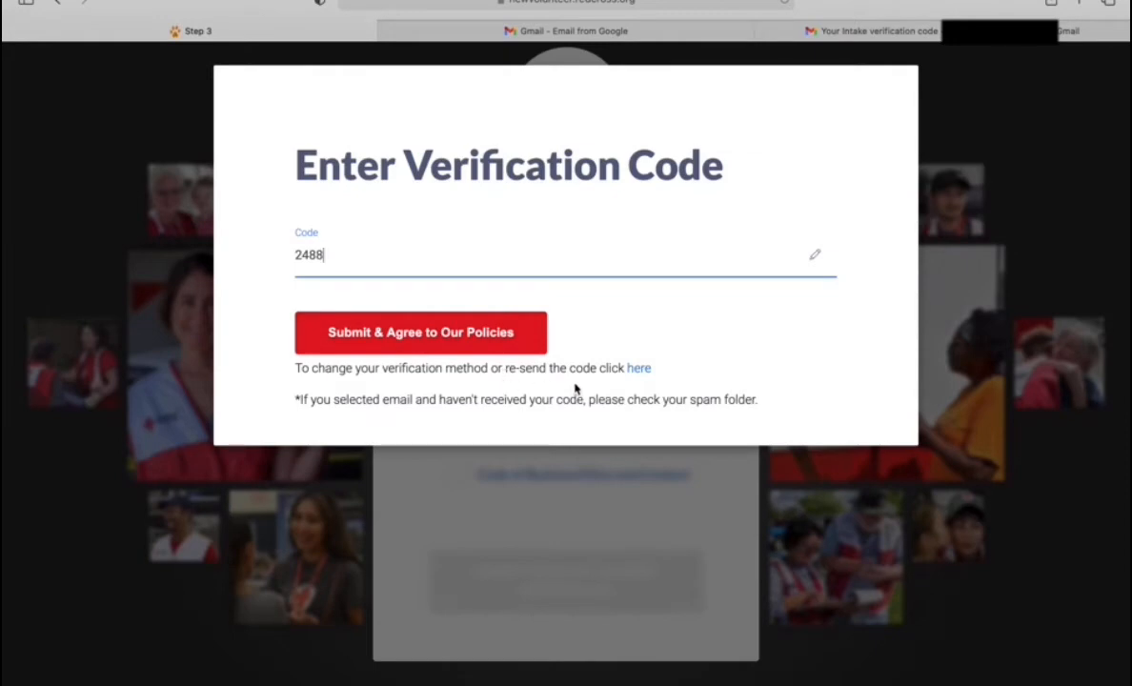
left_click(487, 345)
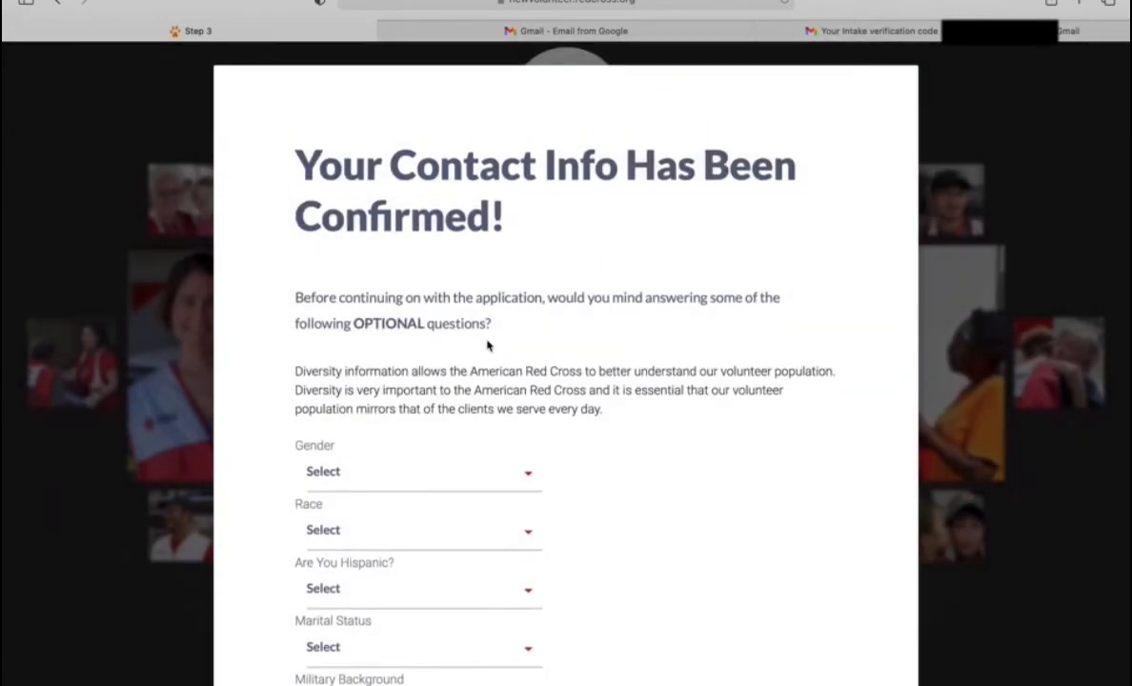
Step: Skip the optional diversity dropdowns and continue to Terms & Conditions
scroll(487, 345, "down", 3)
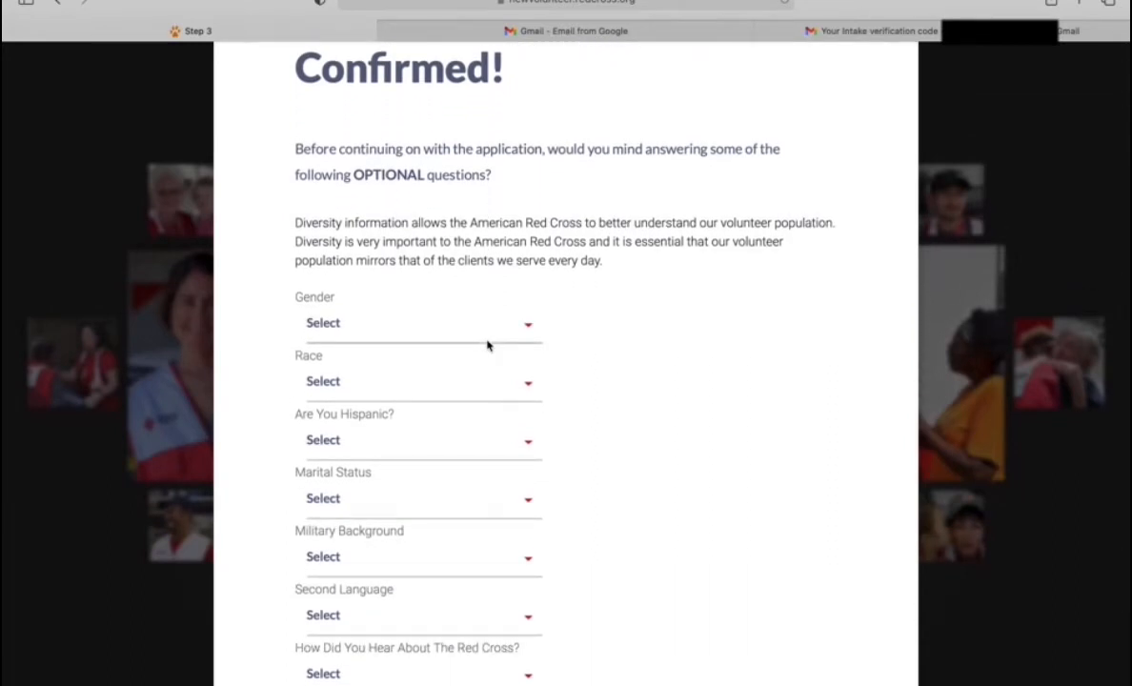
scroll(488, 345, "down", 2)
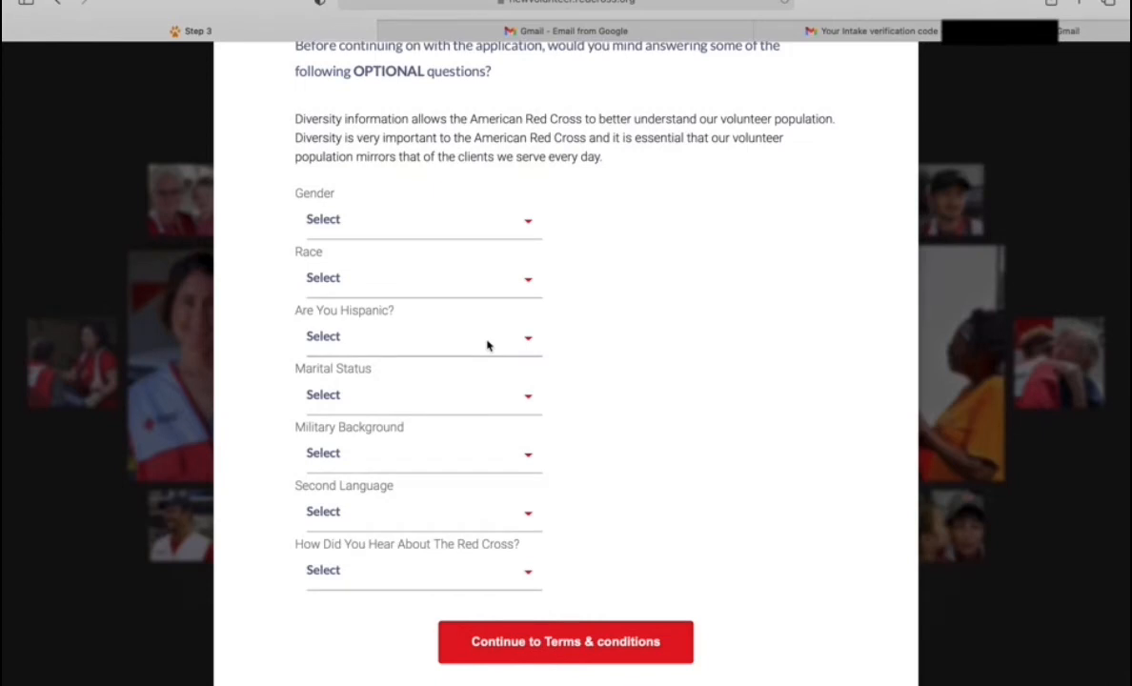
left_click(595, 641)
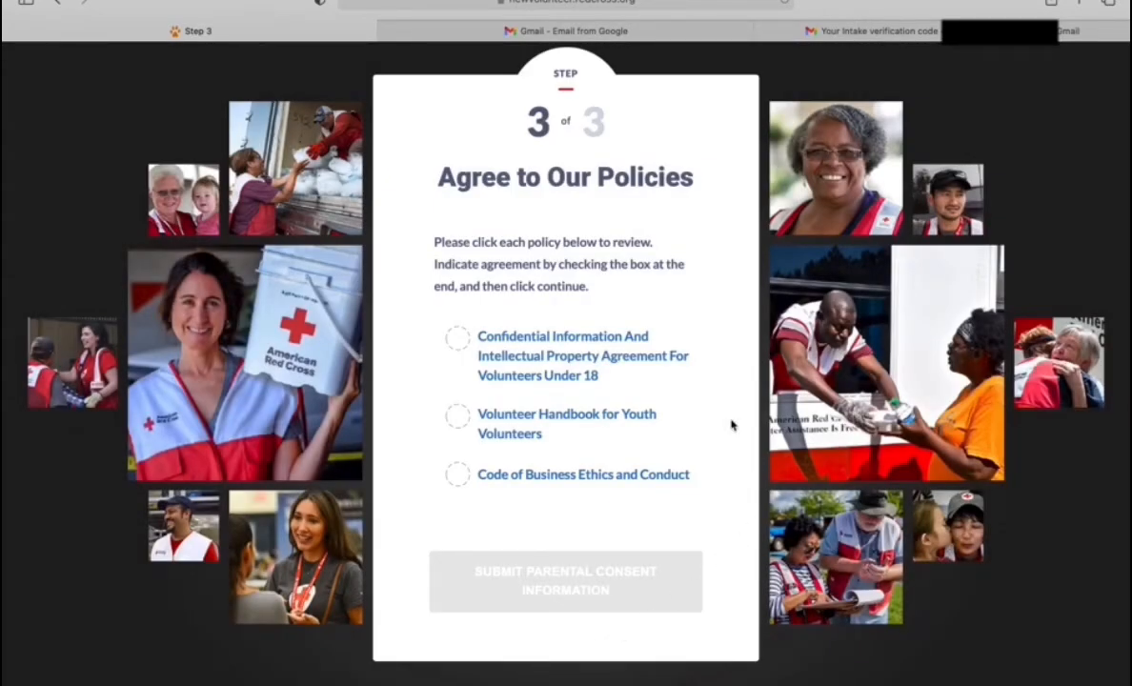
Step: Read the Confidential Information and Intellectual Property Agreement to the end and tick its agreement box
left_click(588, 351)
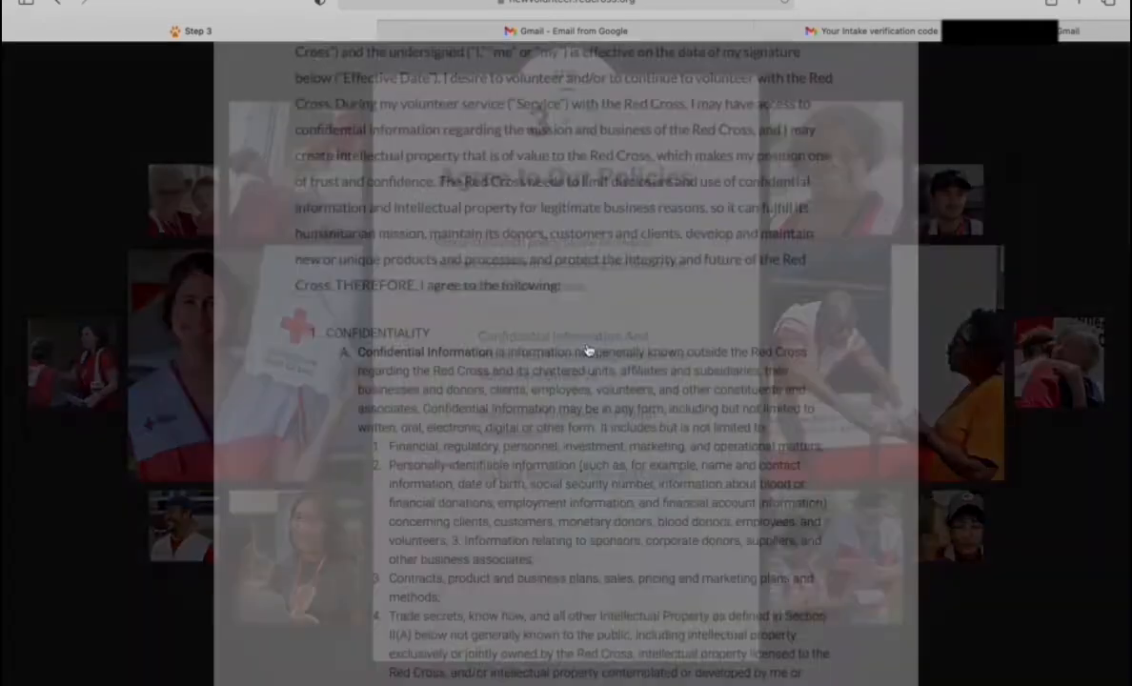
scroll(588, 350, "down", 2)
scroll(588, 350, "down", 5)
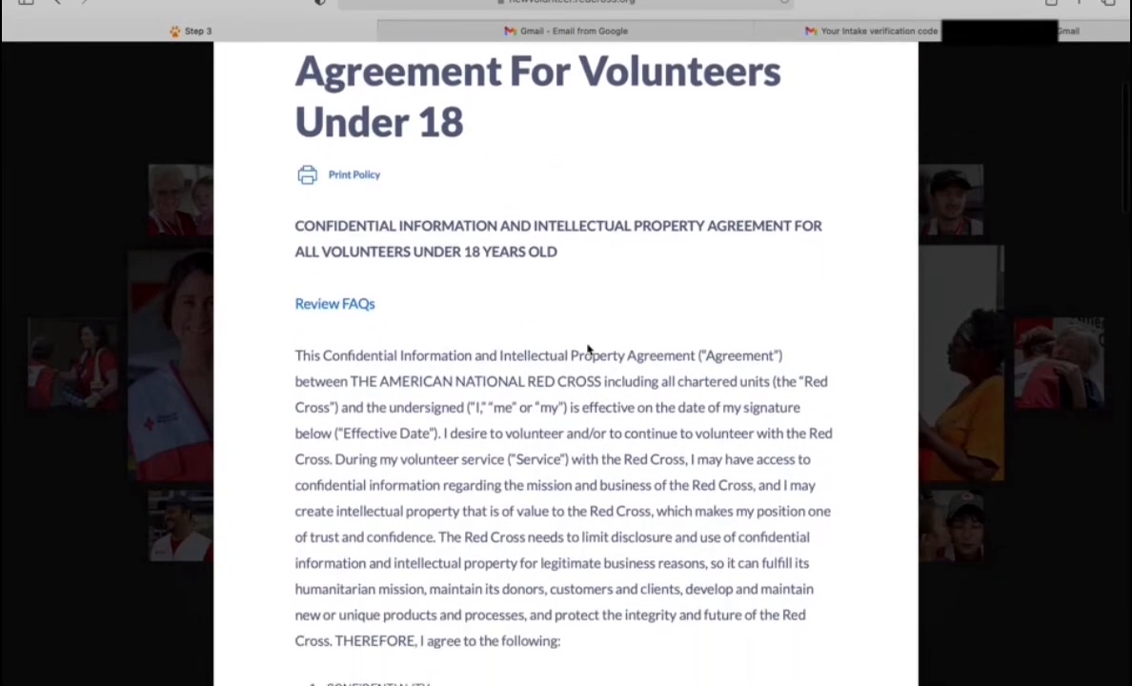
scroll(588, 346, "down", 3)
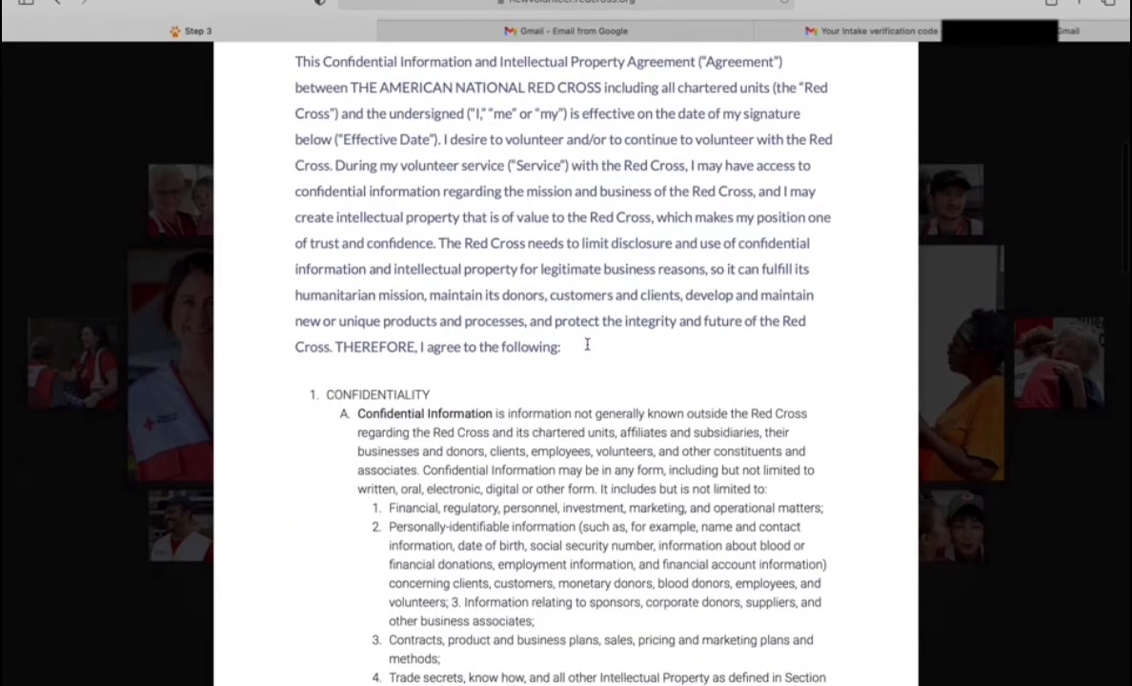
scroll(588, 346, "down", 4)
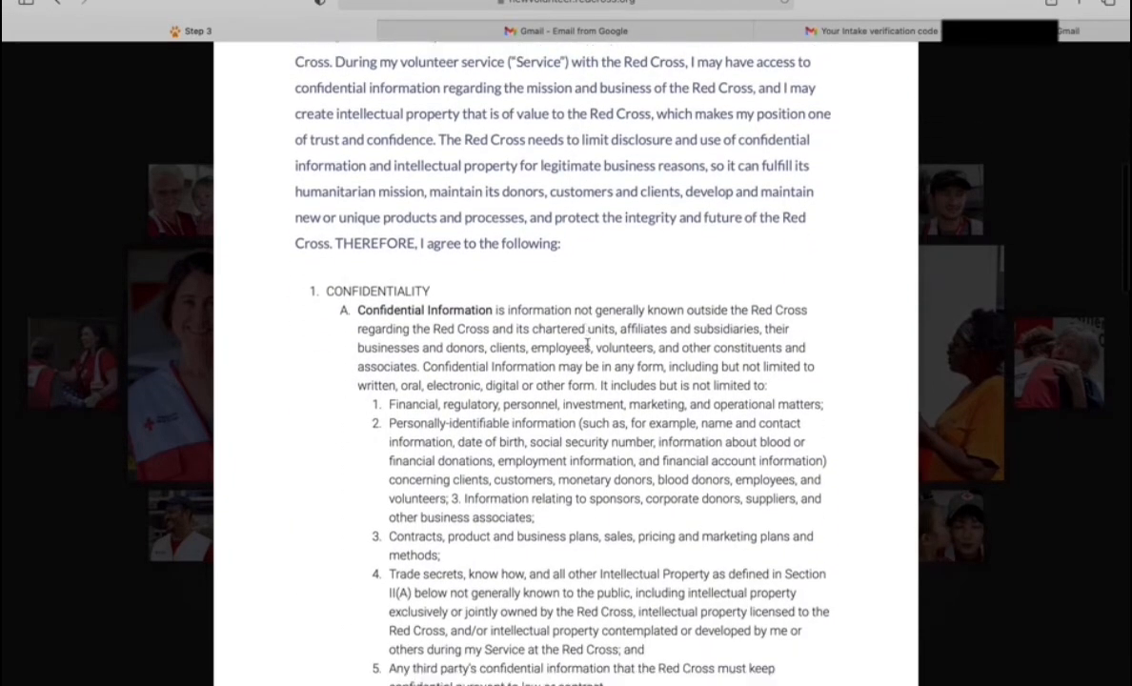
scroll(588, 349, "down", 8)
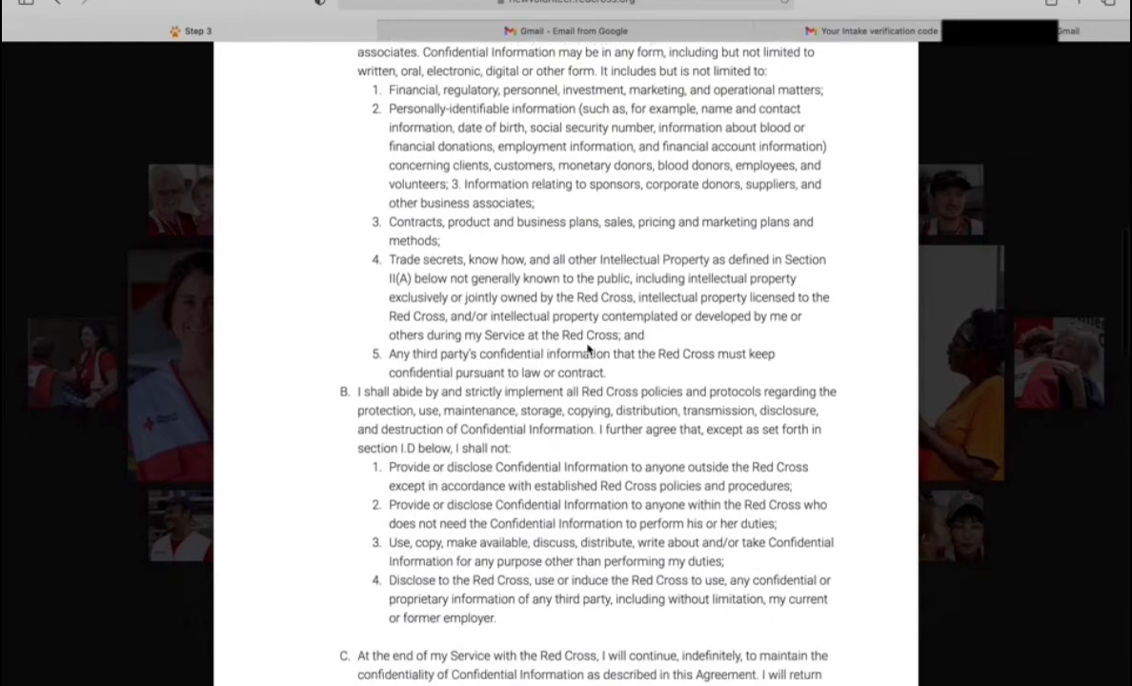
scroll(588, 345, "down", 15)
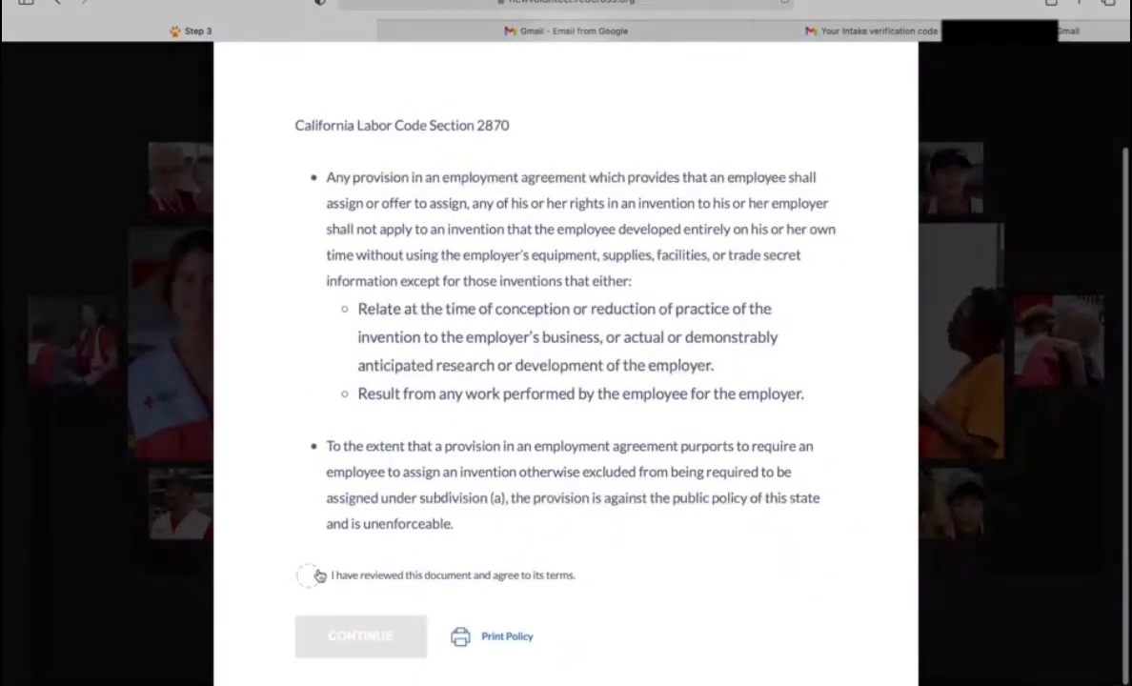
left_click(307, 576)
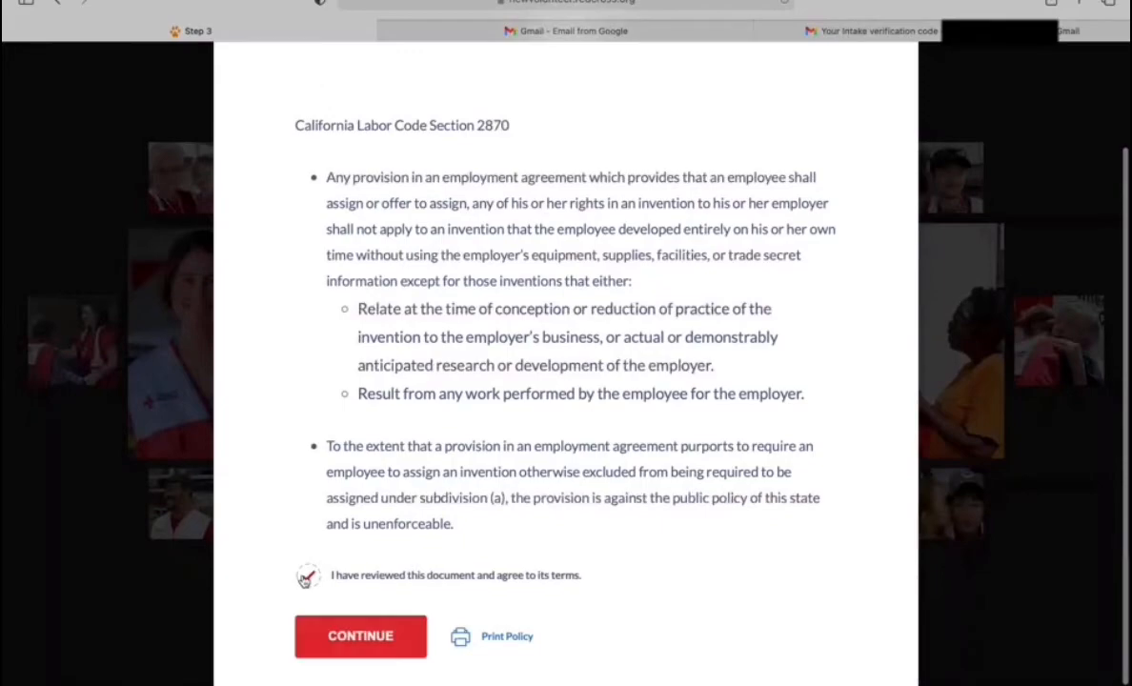
left_click(336, 654)
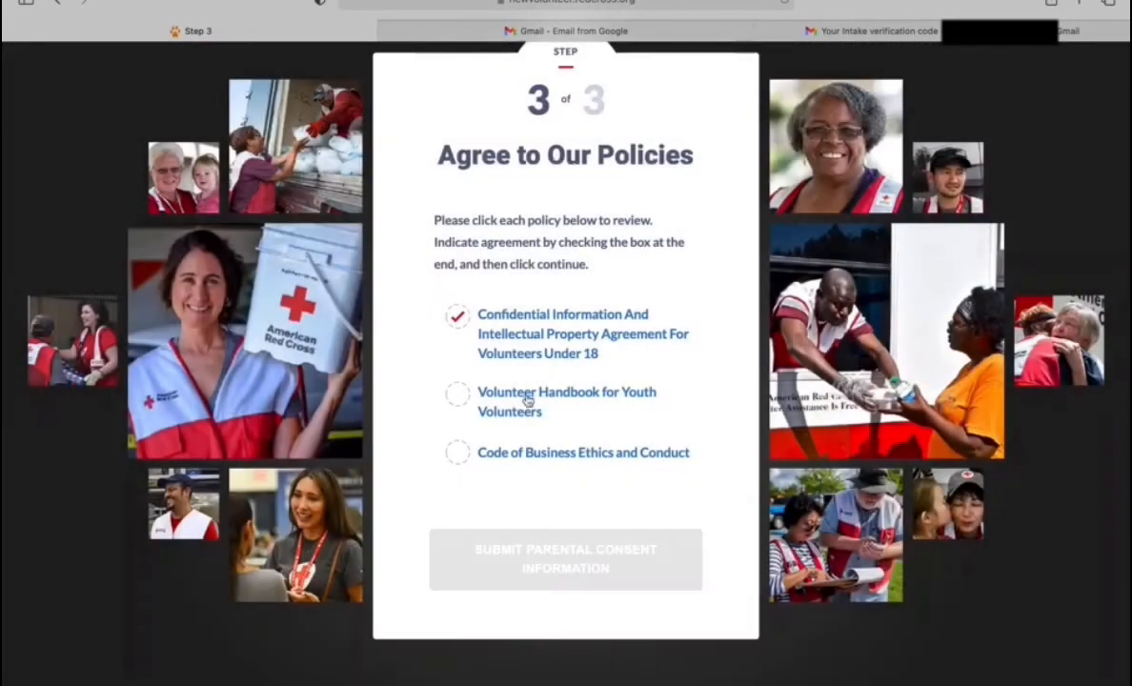
Step: Certify receipt and review of the Volunteer Handbook for Youth Volunteers
left_click(529, 400)
scroll(499, 472, "down", 2)
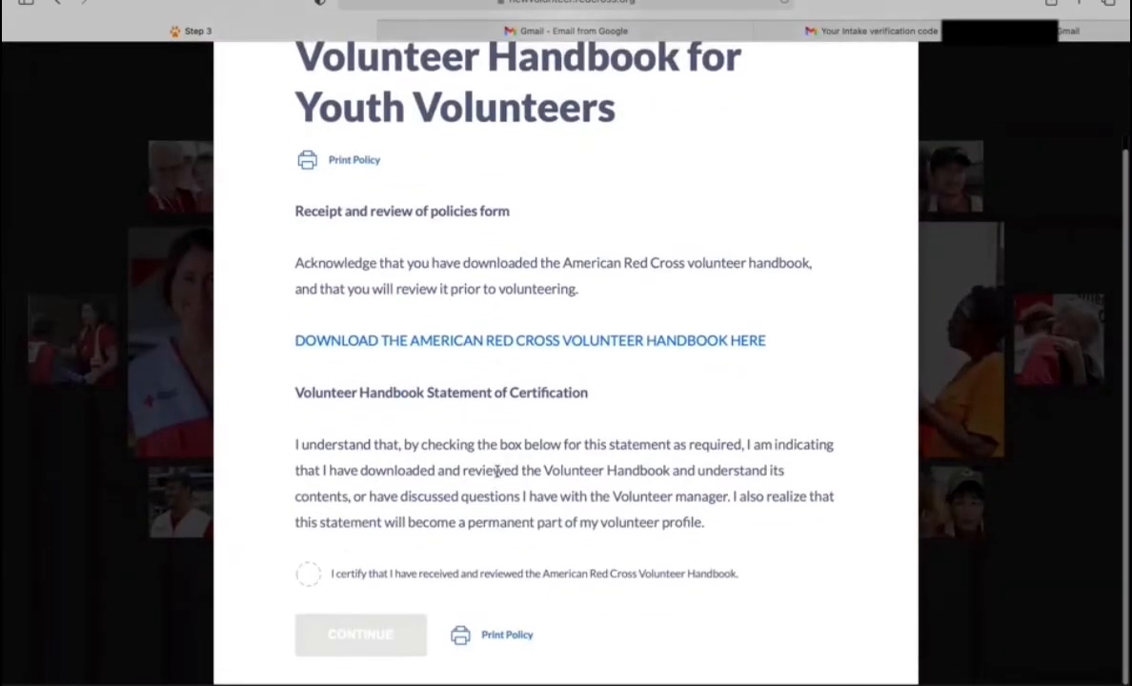
left_click(307, 575)
left_click(345, 640)
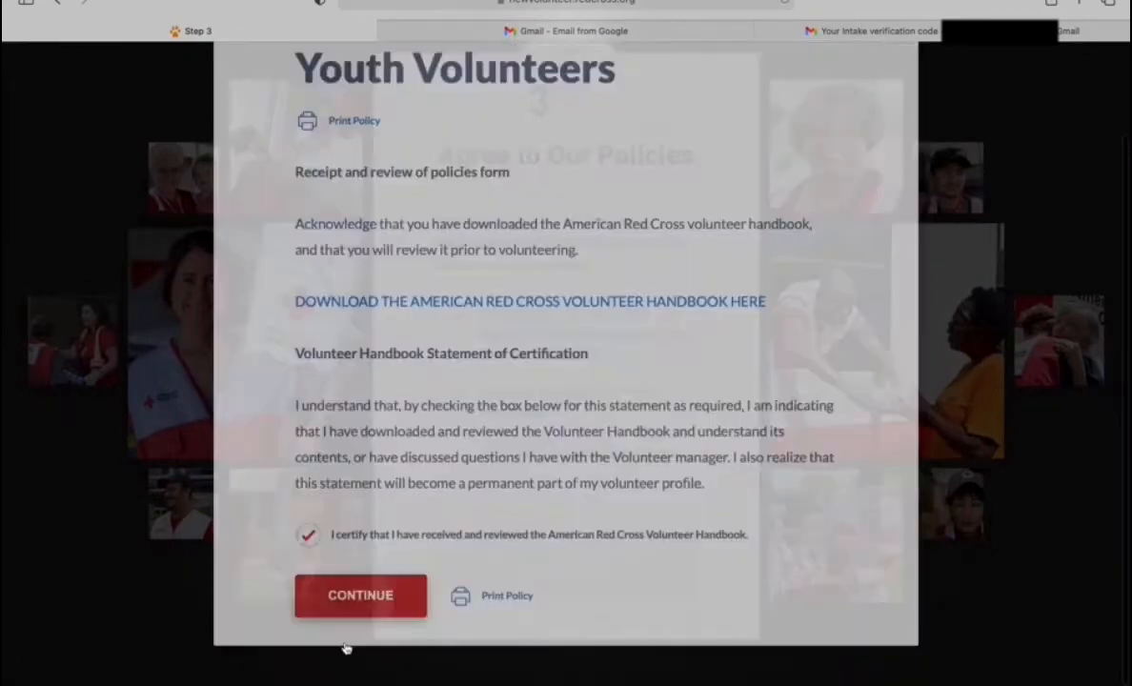
Step: Read through the Code of Business Ethics and Conduct and agree to its terms
left_click(561, 458)
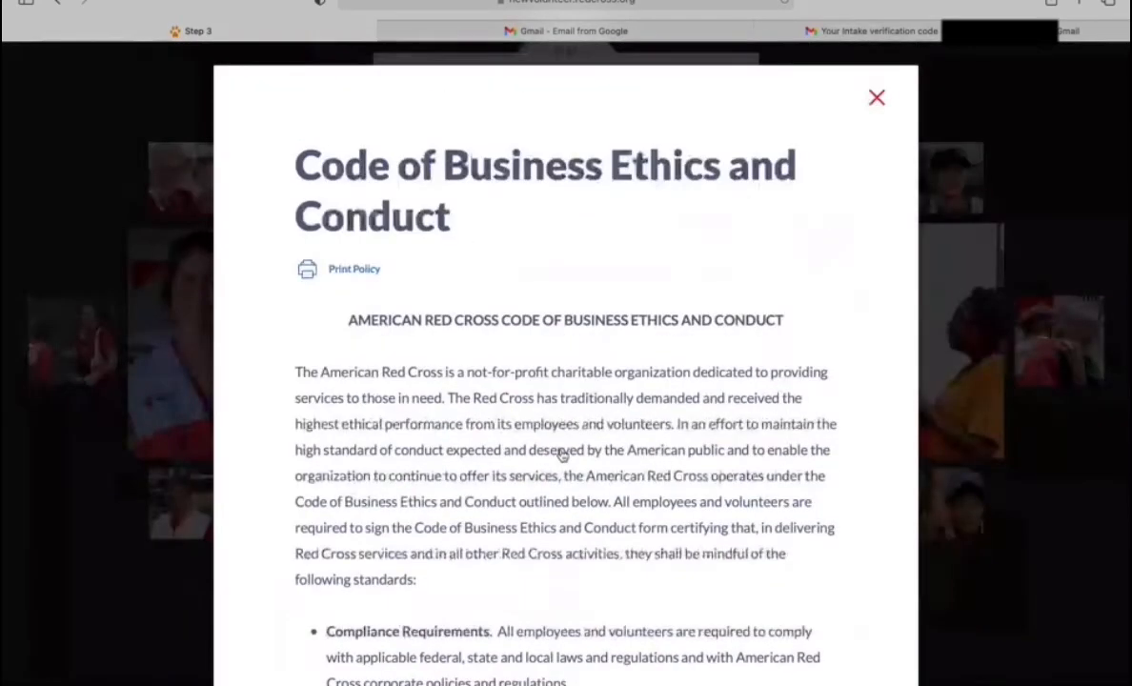
scroll(561, 458, "down", 10)
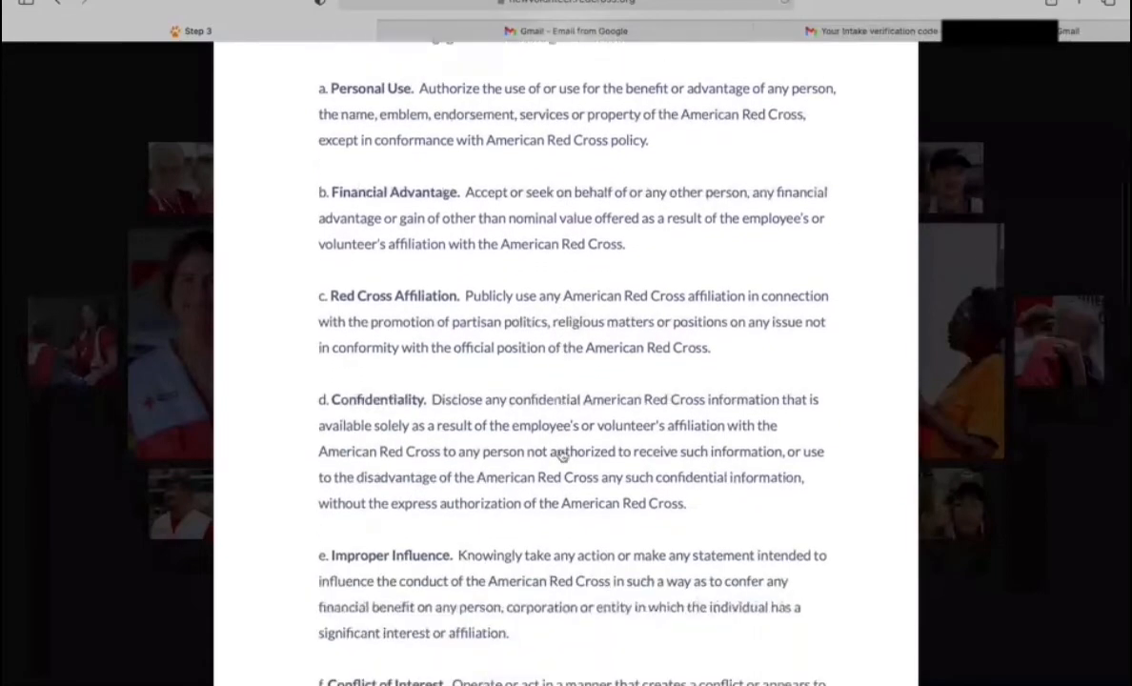
scroll(561, 457, "down", 10)
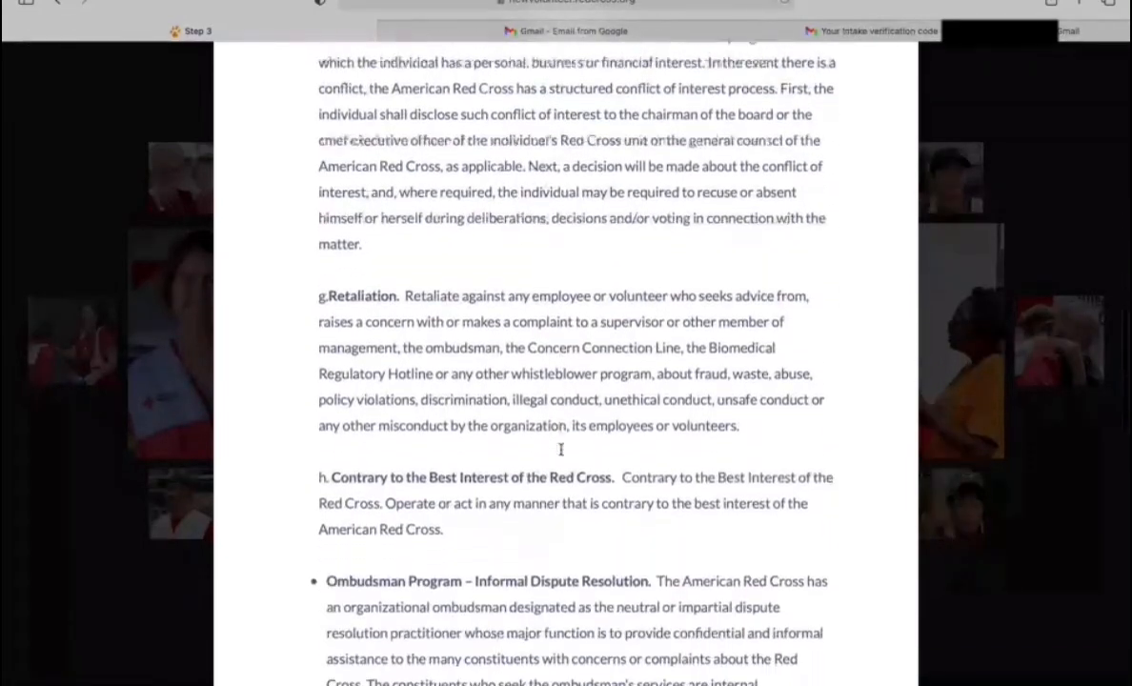
scroll(561, 449, "down", 10)
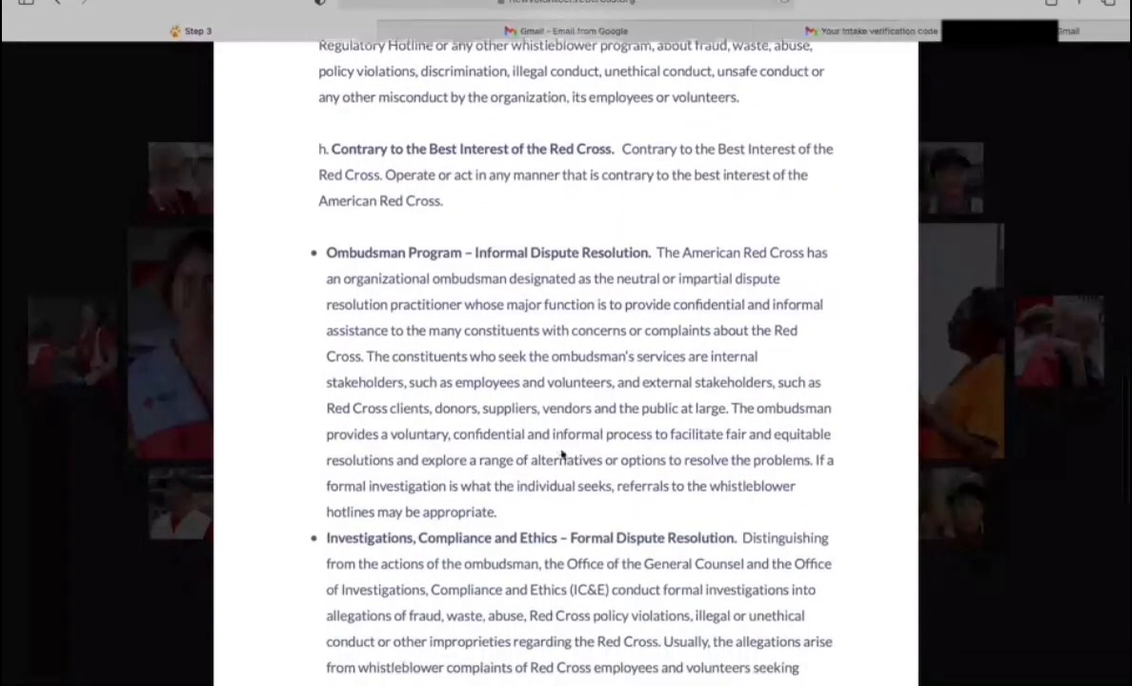
scroll(561, 454, "down", 10)
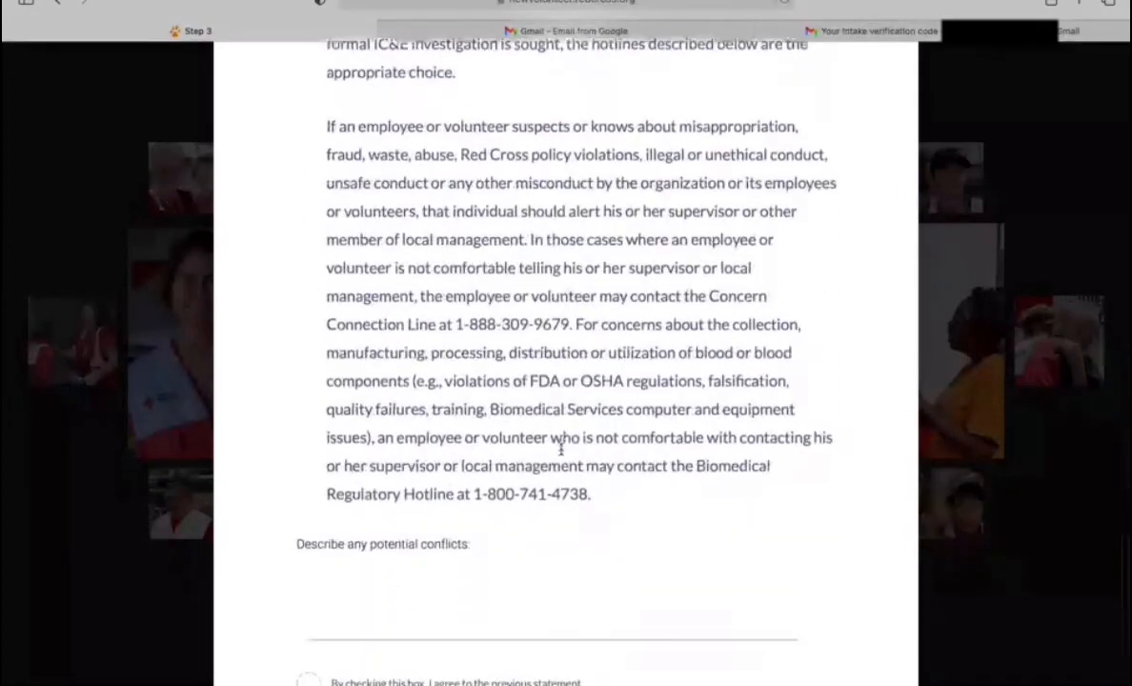
scroll(561, 449, "down", 3)
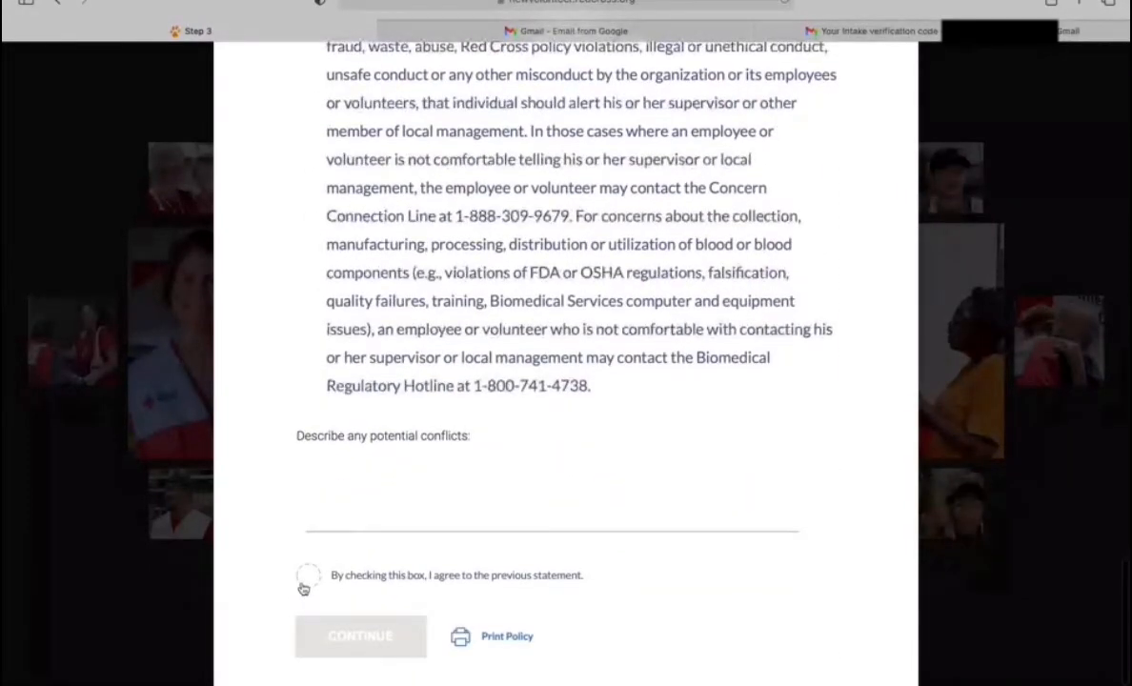
left_click(307, 577)
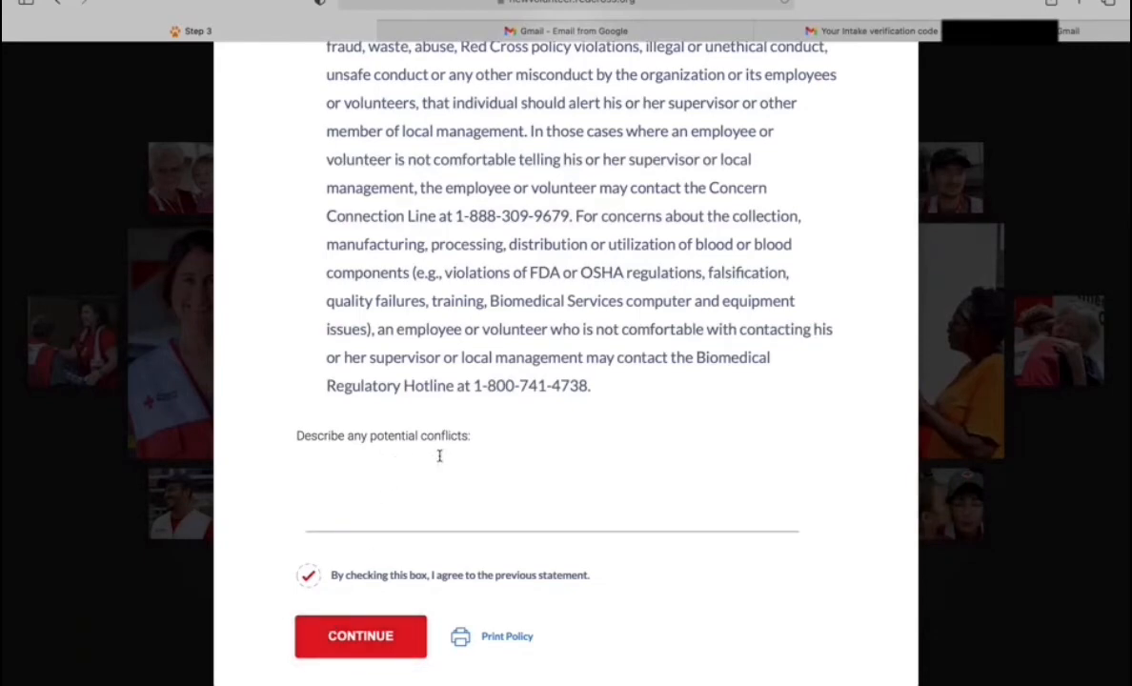
left_click(414, 638)
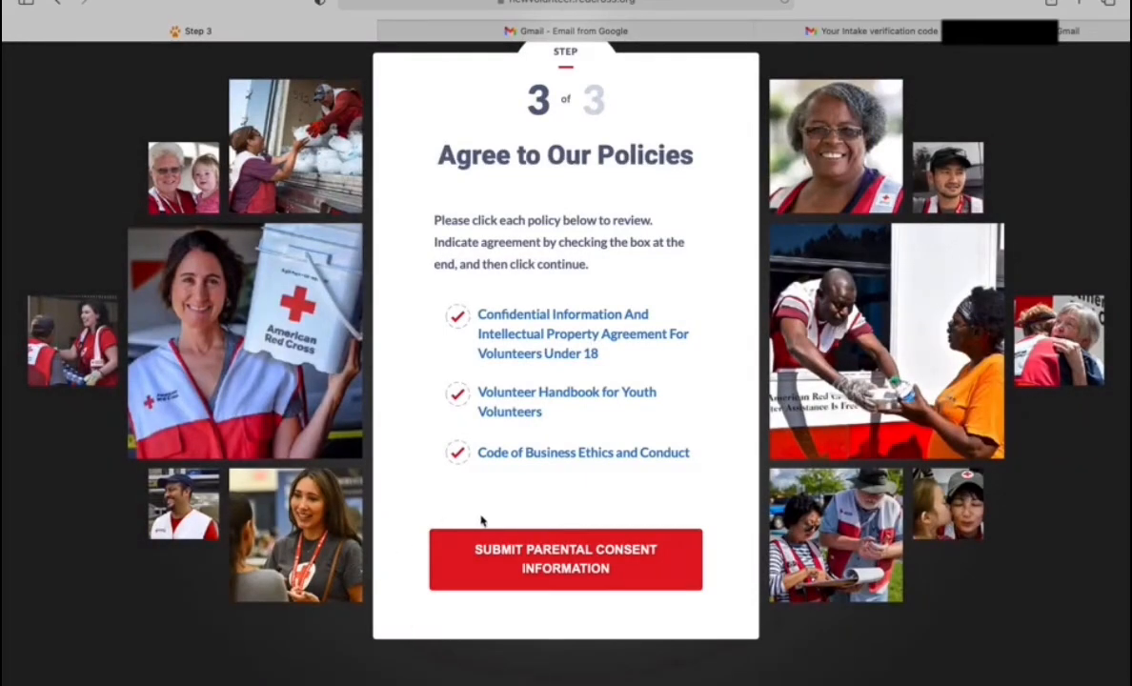
Step: Submit the parental consent information and scroll down the resulting page
left_click(534, 558)
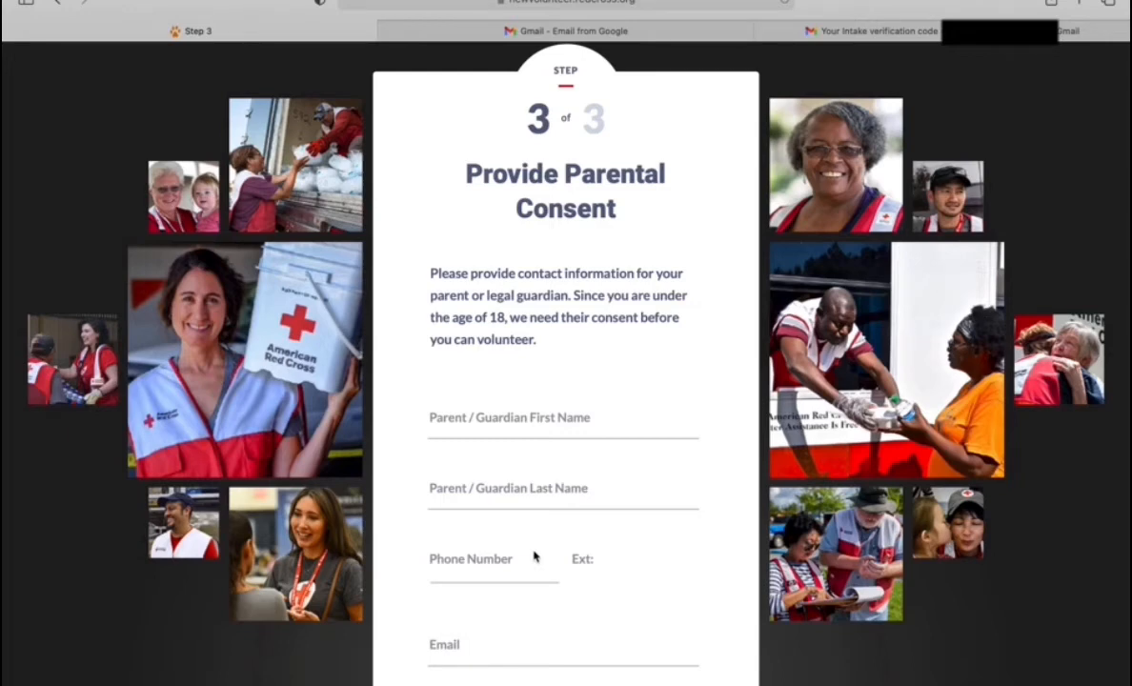
scroll(533, 557, "down", 3)
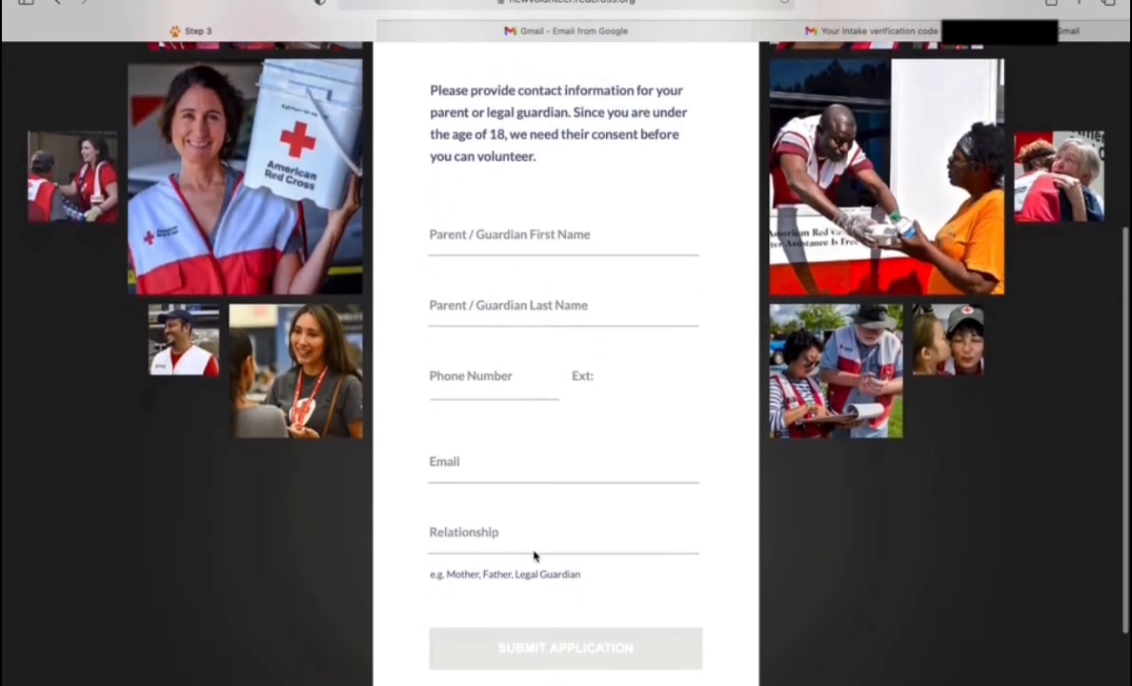
scroll(535, 557, "down", 1)
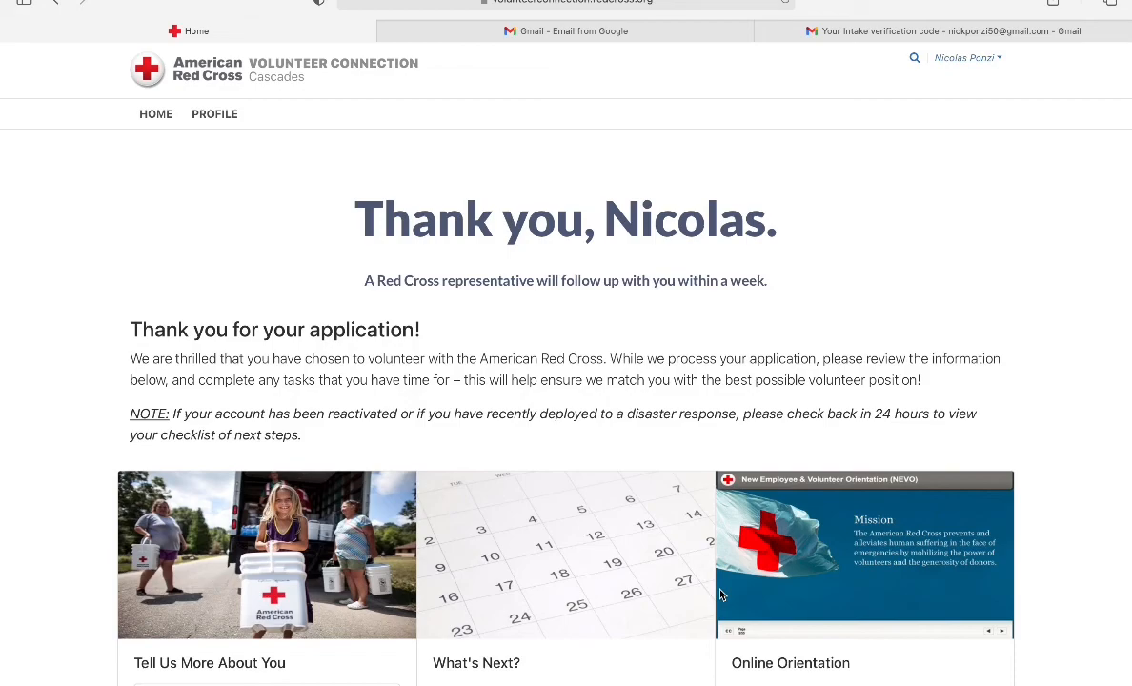
Step: Scroll to What's Next and highlight the 'Youth applicants must have Parental Consent forms submitted' bullet
scroll(720, 595, "down", 3)
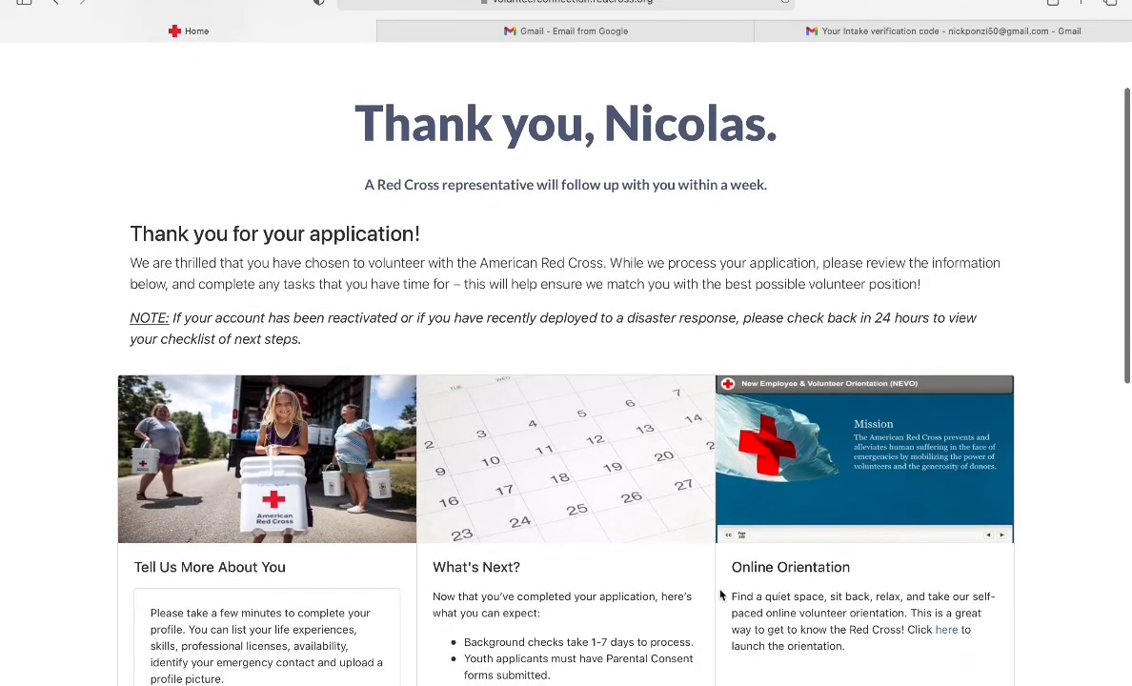
scroll(721, 594, "down", 2)
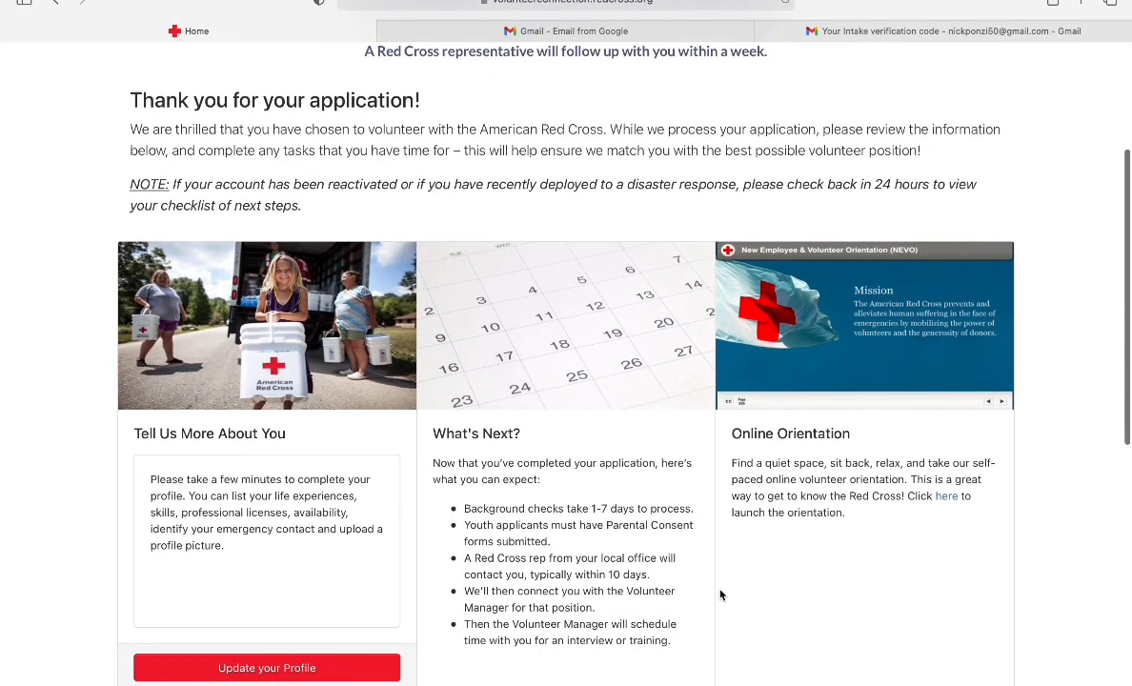
scroll(720, 594, "down", 2)
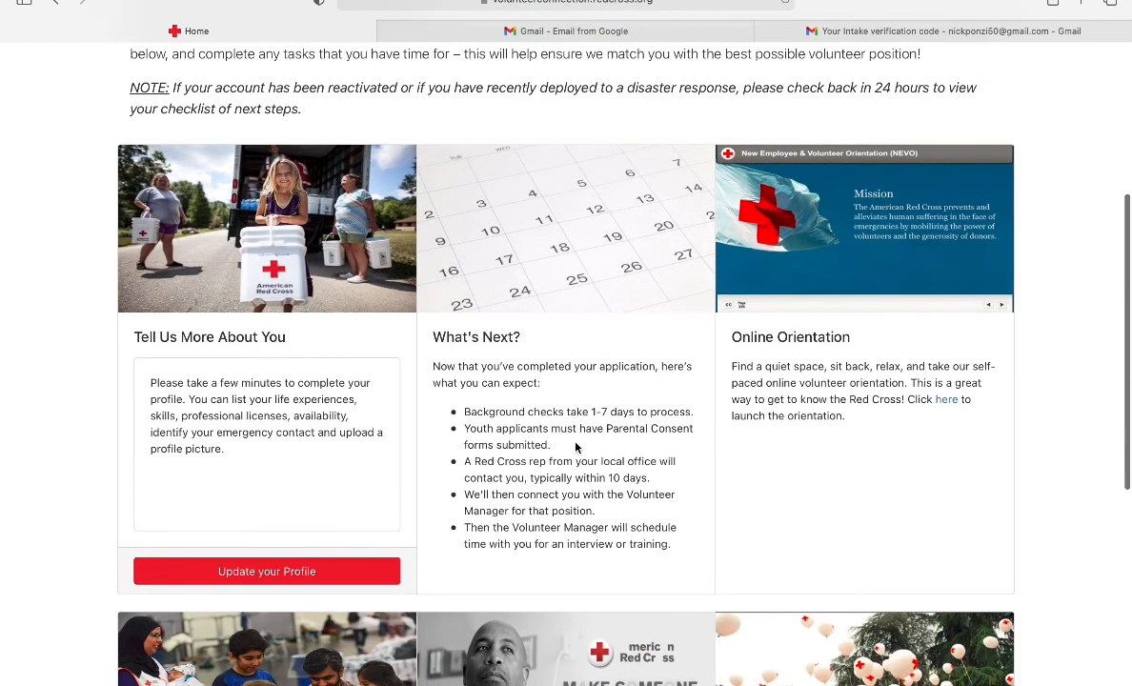
left_click_drag(463, 428, 569, 442)
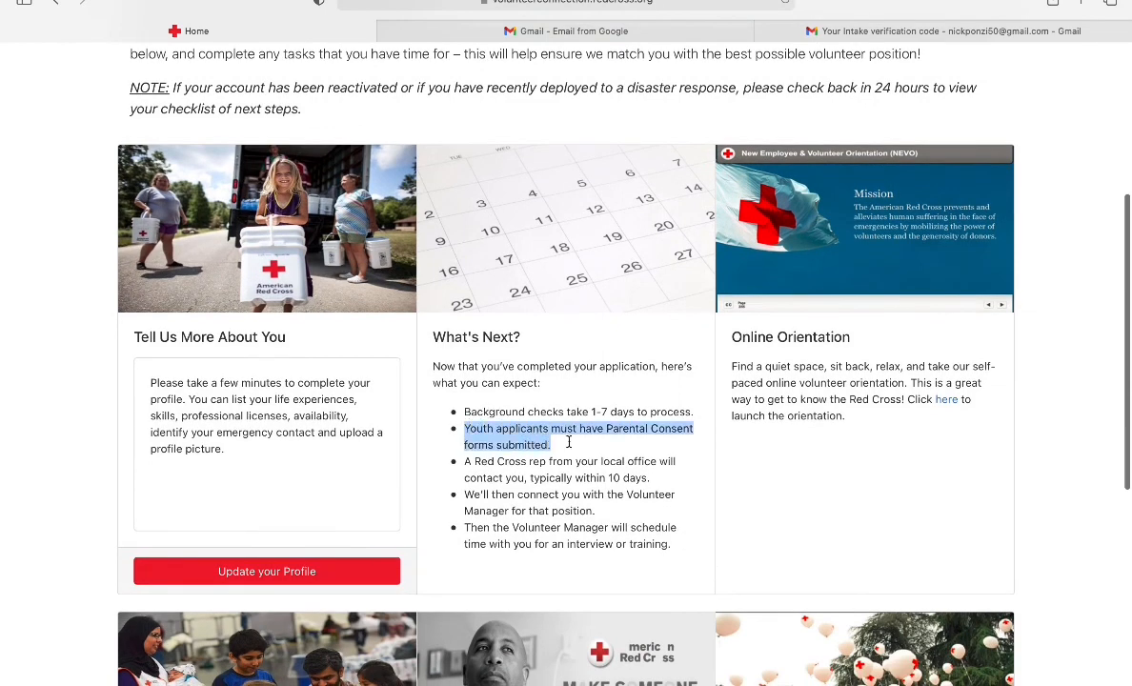